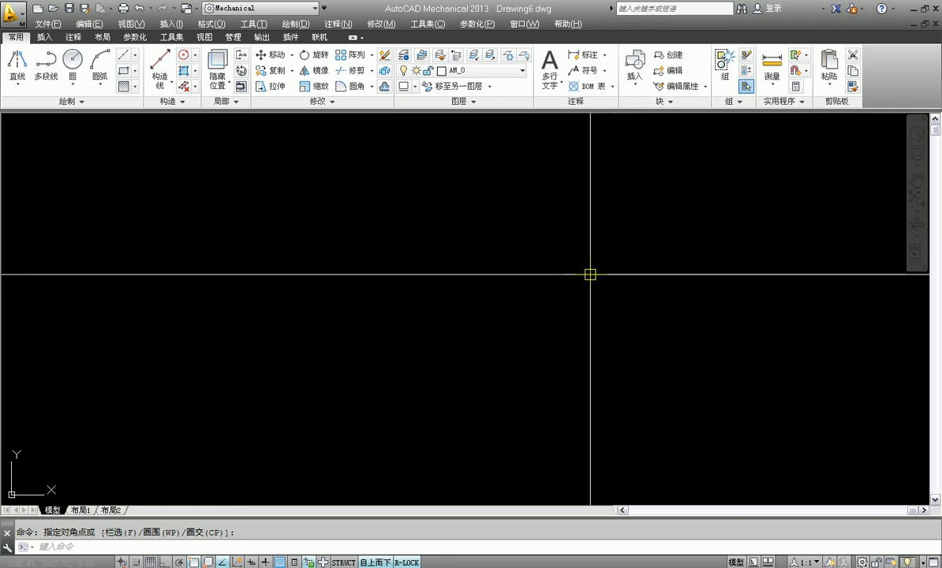
Open the drawing 练习自动创建构造线.dwg from folder 02.
click(59, 11)
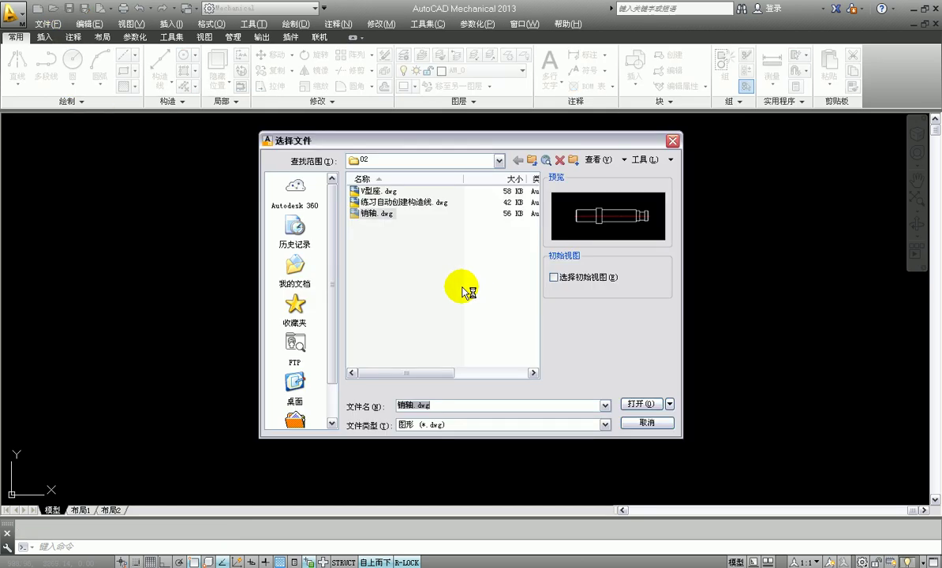
click(396, 203)
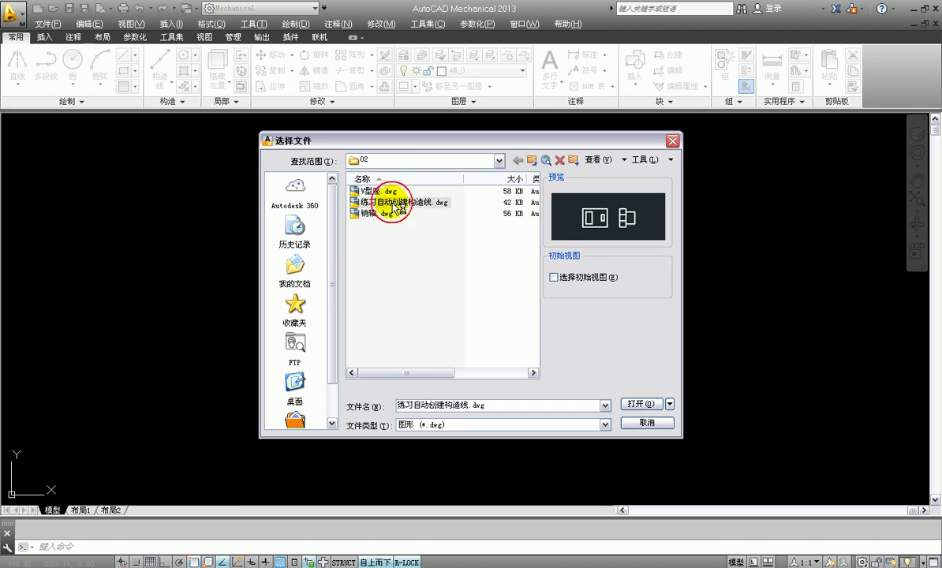
click(647, 404)
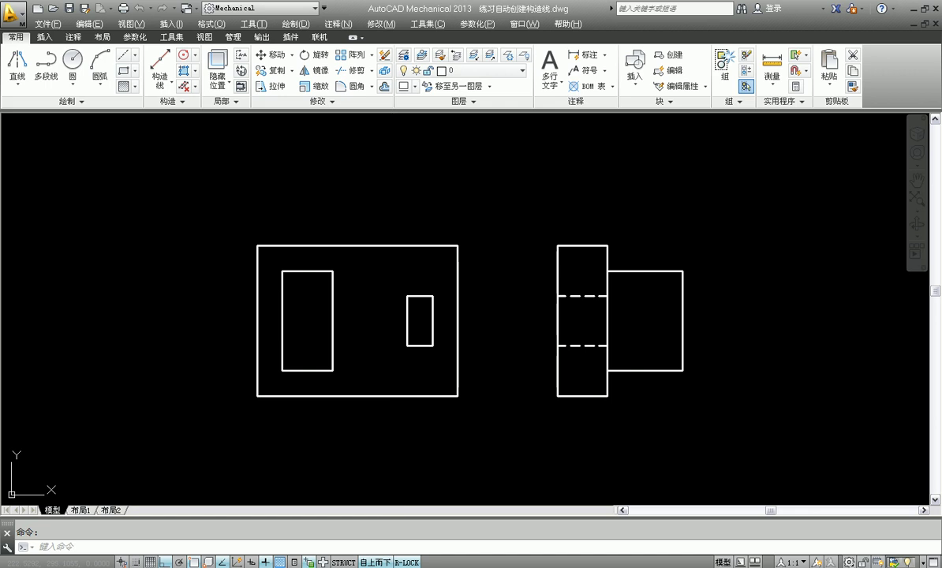
Save the drawing as 自动创建构造线.dwg in D:\02, dropping the 练习 prefix.
key(ctrl+shift+s)
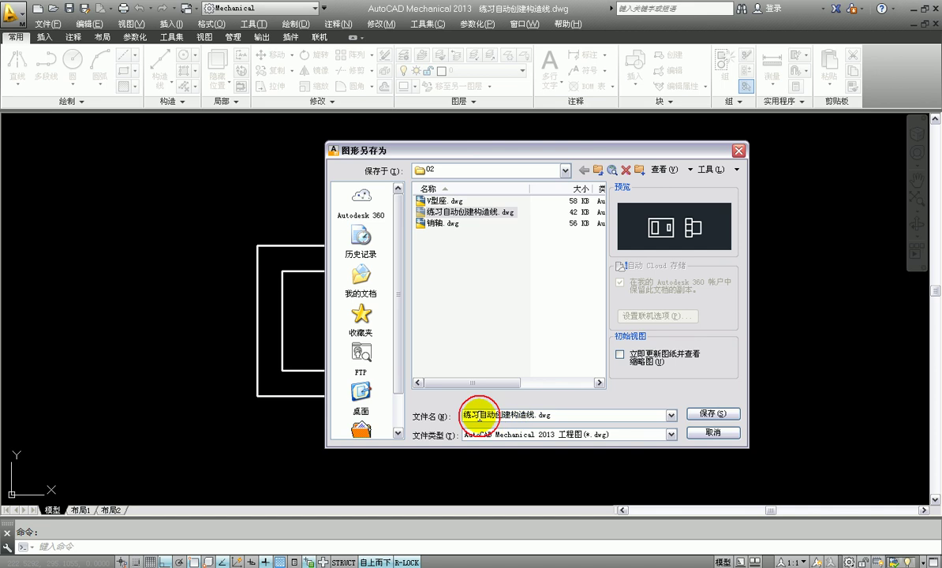
key(Home)
key(Delete)
key(Delete)
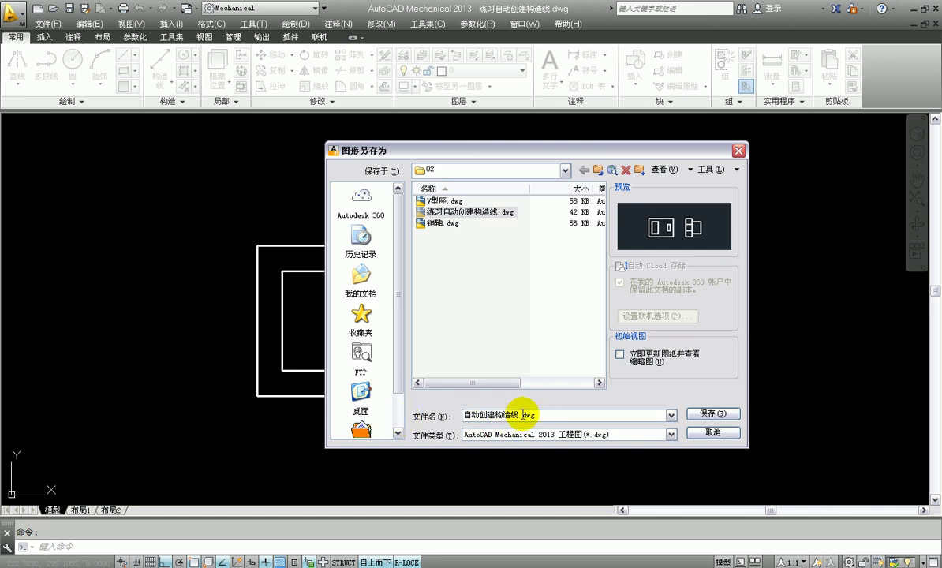
click(712, 413)
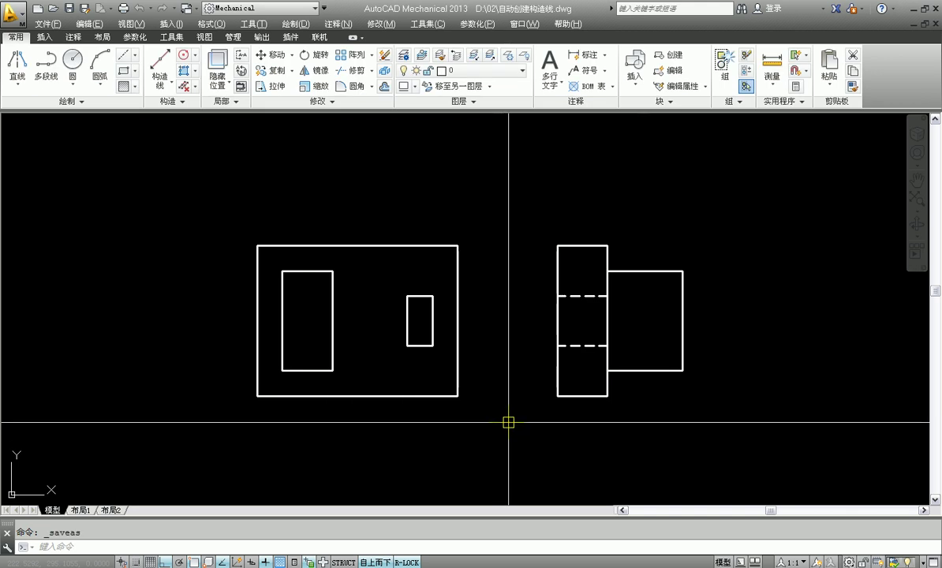
Cancel the pending command and launch Automatic Construction Lines (AMPROJO) from the 构造 slide-out.
key(Escape)
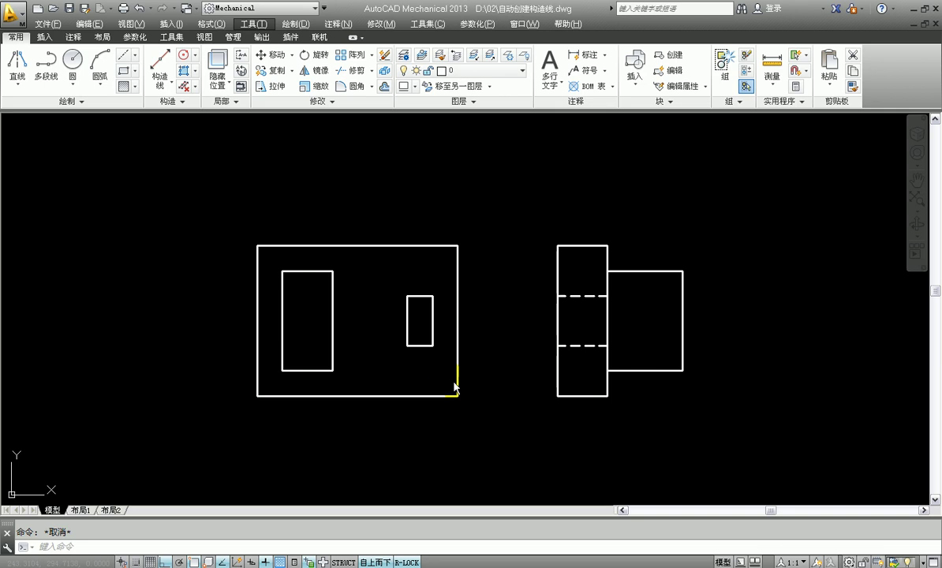
click(196, 205)
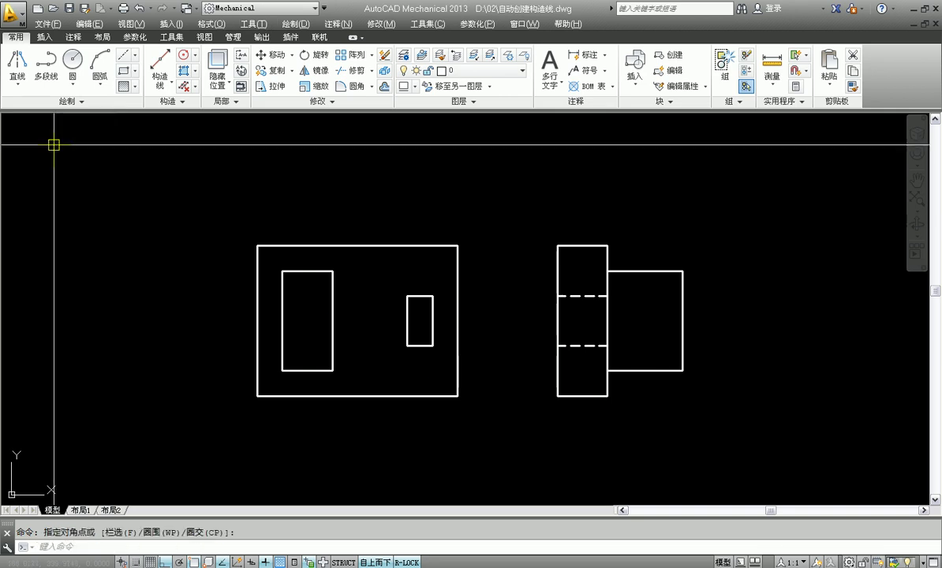
click(180, 103)
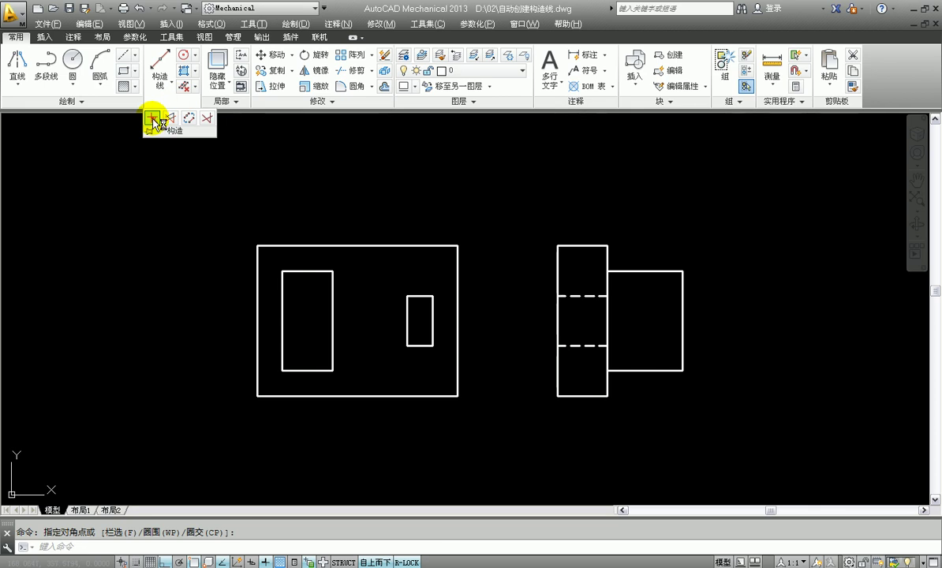
click(153, 119)
middle_drag(456, 393, 381, 303)
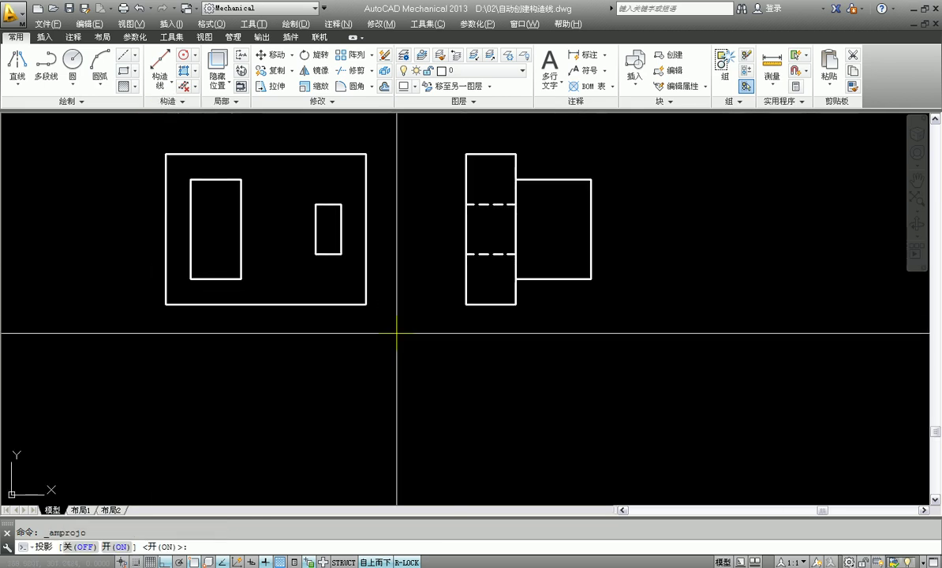
middle_drag(427, 372, 414, 331)
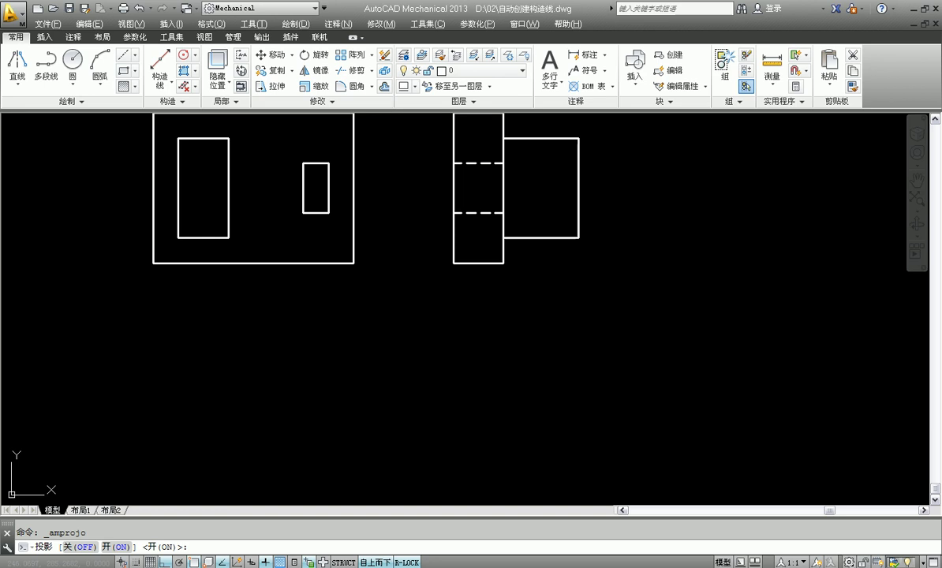
Cancel that first run and restart AMPROJO so it asks for projection on or off.
key(Escape)
middle_drag(423, 359, 494, 430)
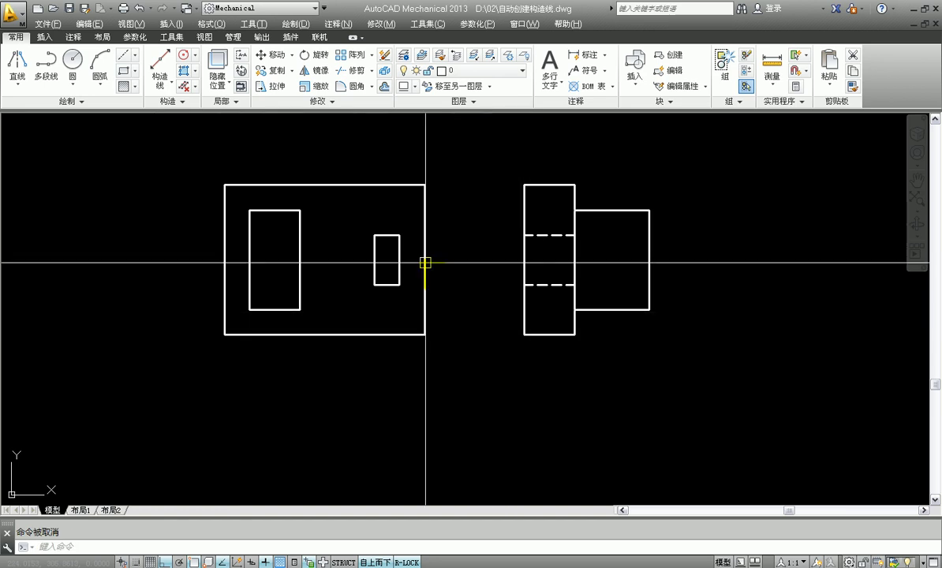
click(181, 102)
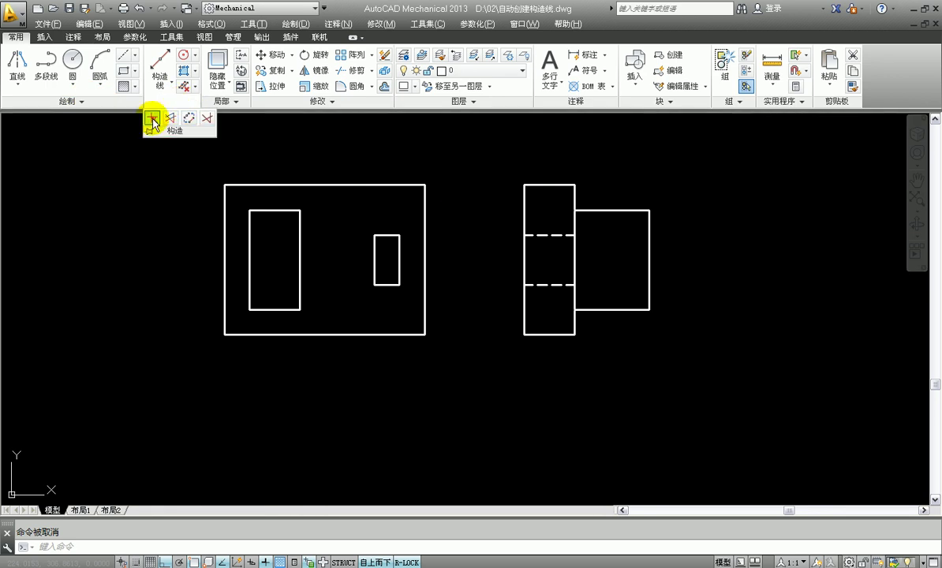
click(152, 119)
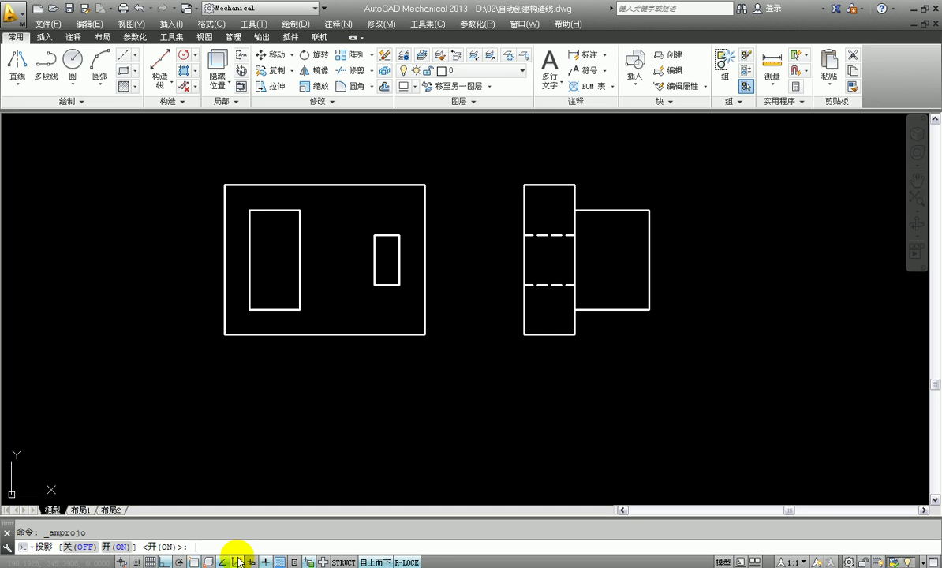
Turn projection on and place the construction lines' meeting point below, between the views.
text(ok)
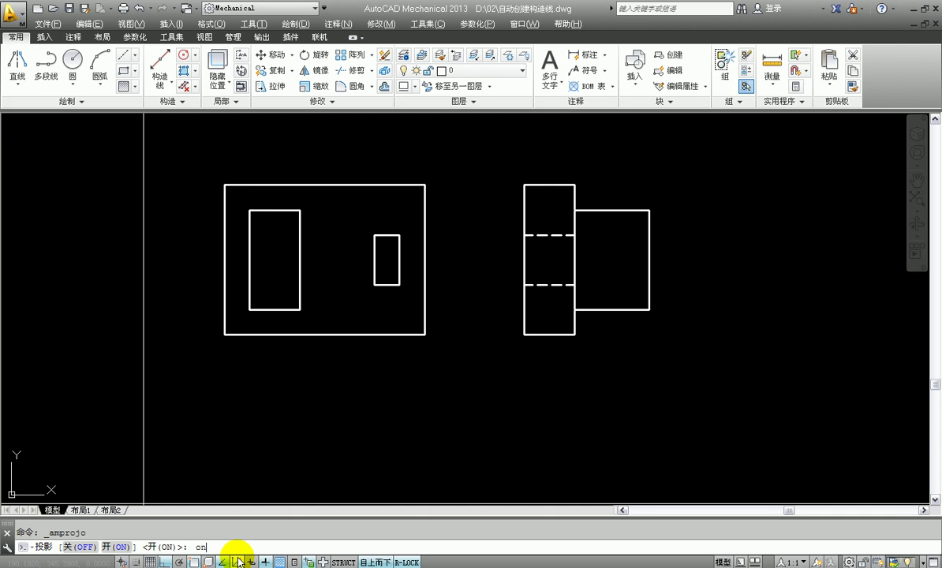
key(Return)
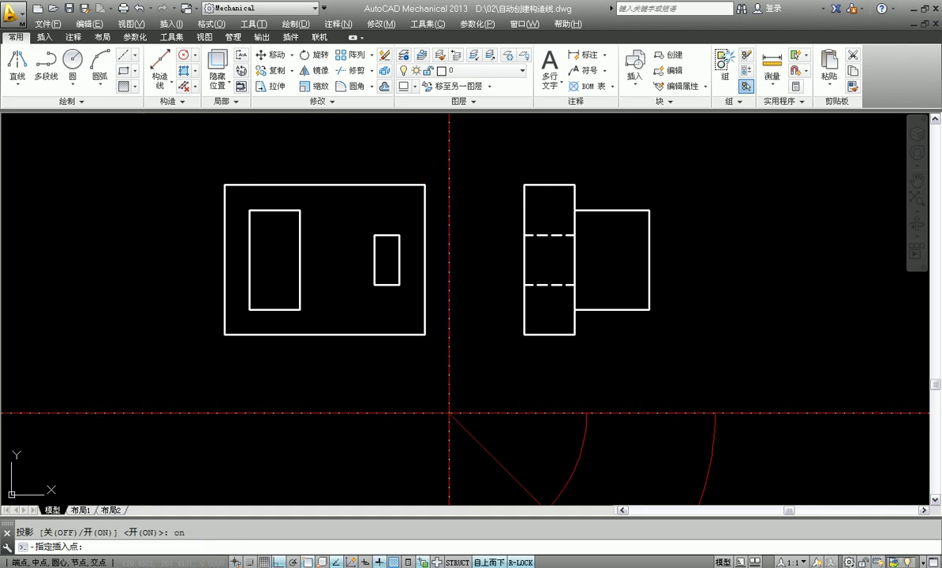
scroll(364, 342, down, 2)
scroll(364, 342, down, 5)
scroll(374, 341, up, 1)
scroll(379, 342, up, 2)
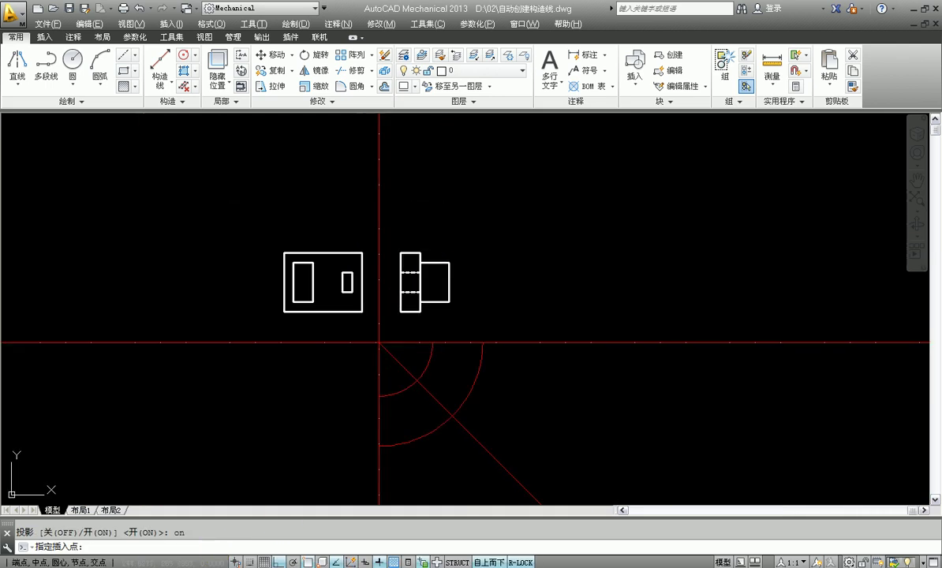
middle_drag(379, 342, 435, 310)
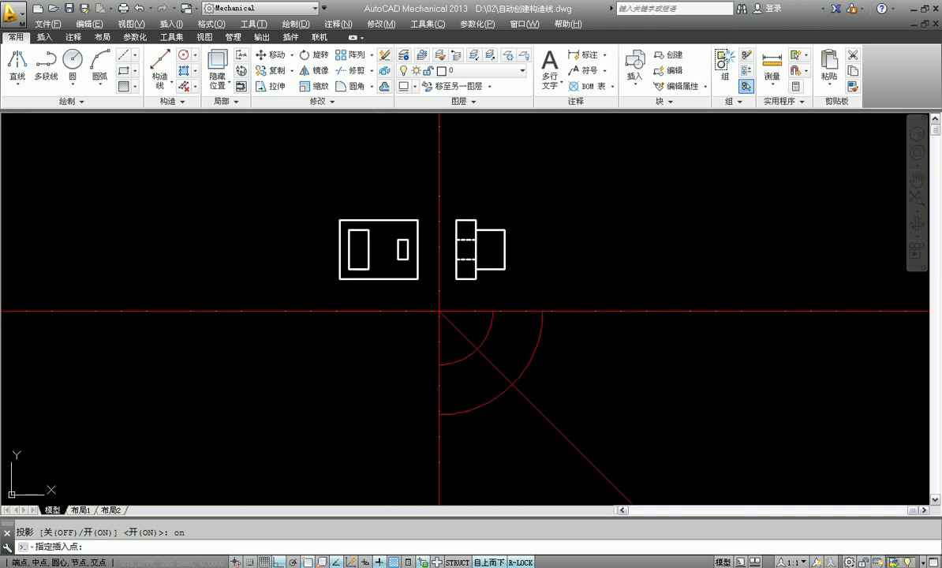
click(440, 315)
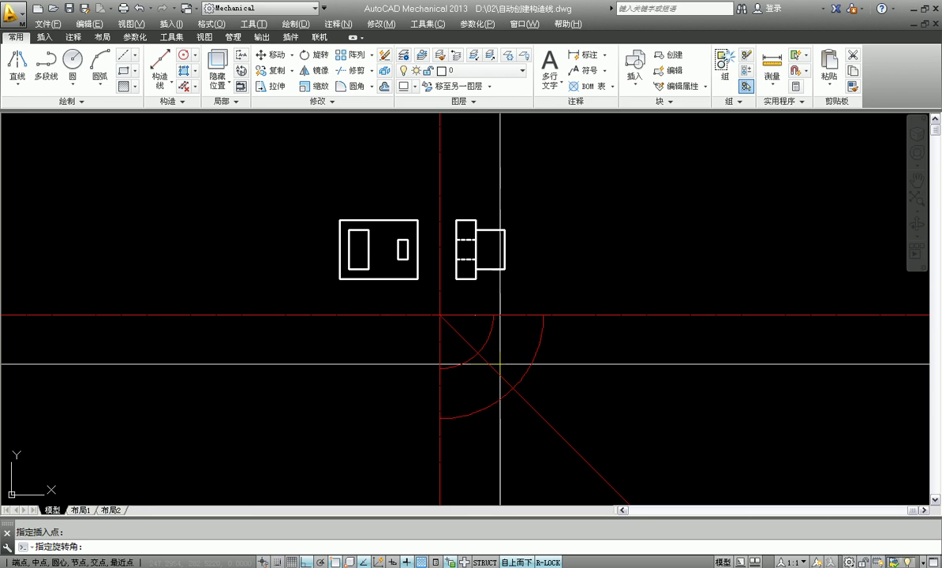
Reposition the view and finish without rotating the 45° mitre construction lines.
middle_drag(568, 404, 488, 330)
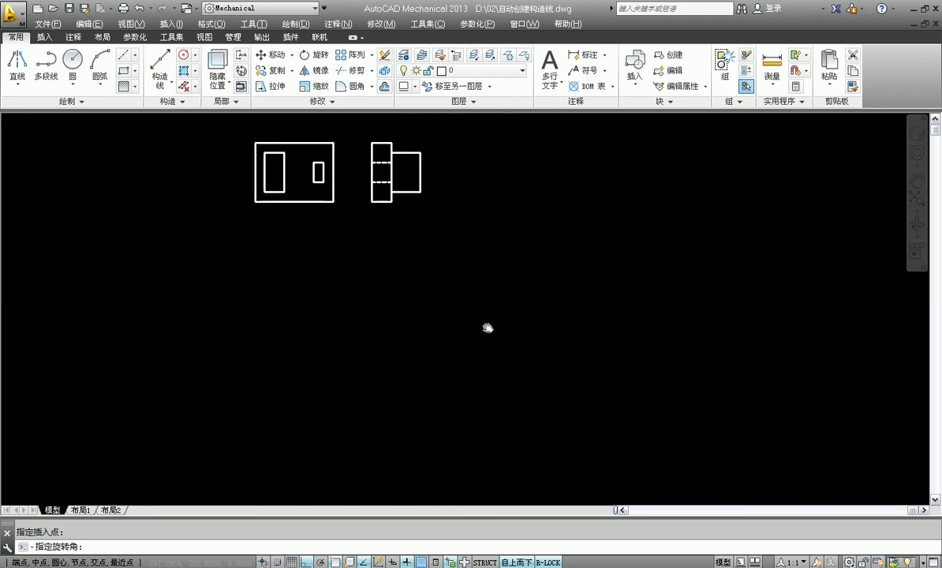
click(515, 347)
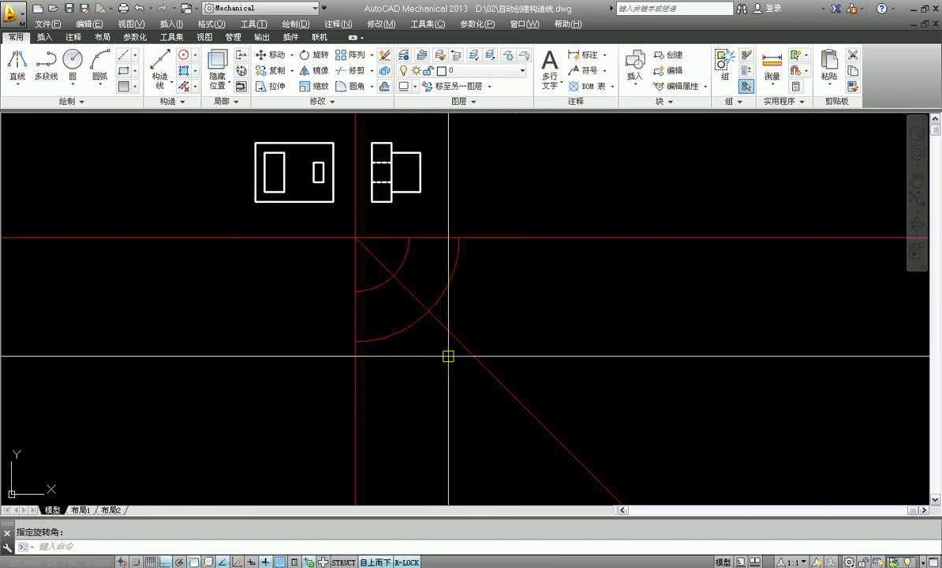
middle_drag(446, 354, 458, 404)
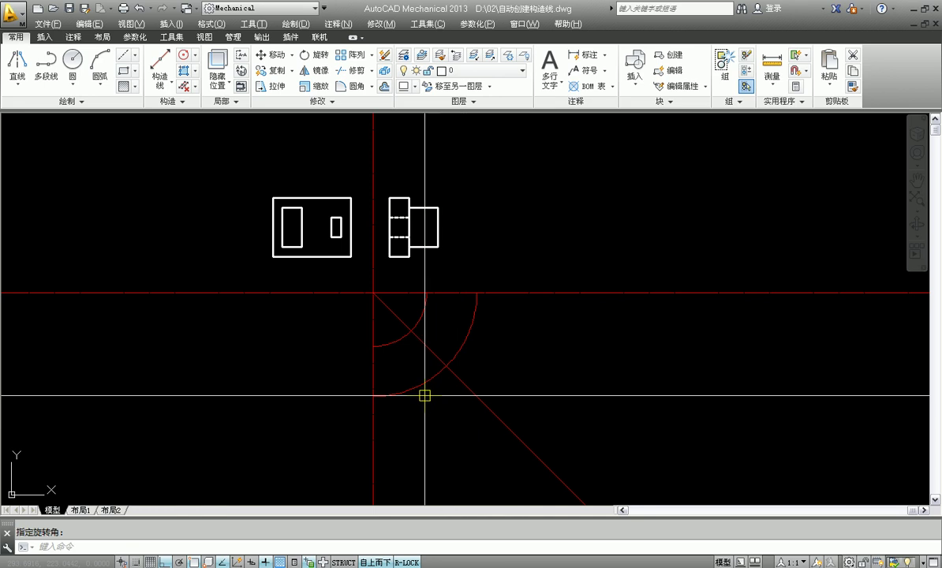
middle_drag(426, 393, 458, 396)
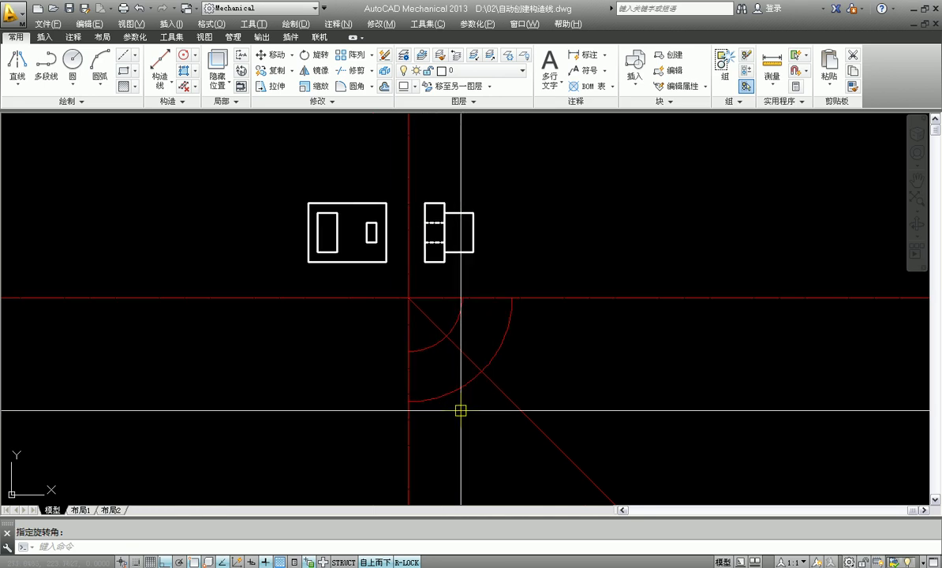
middle_drag(418, 336, 426, 379)
key(Escape)
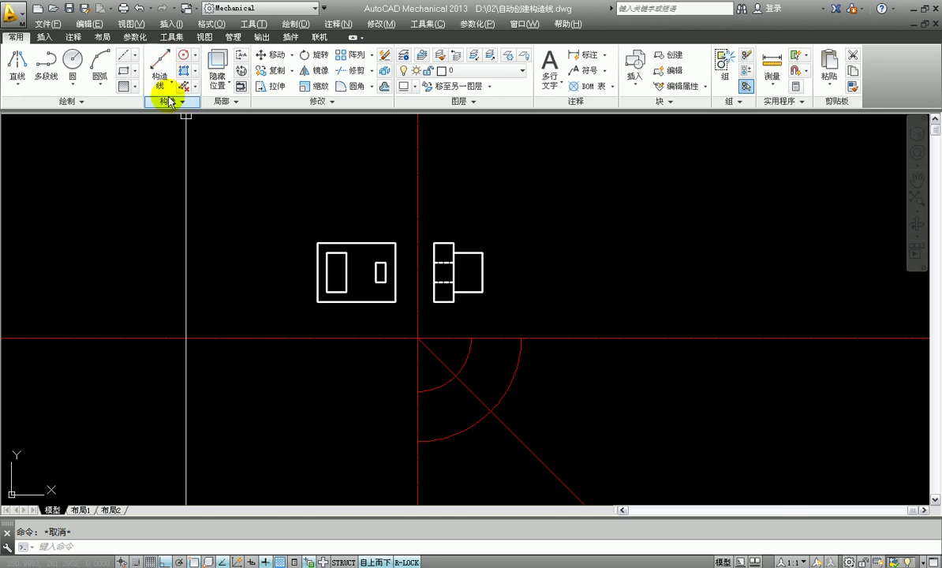
Start 自动创建构造线 from the 构造线 list and choose the layout projecting lines below the view.
click(168, 85)
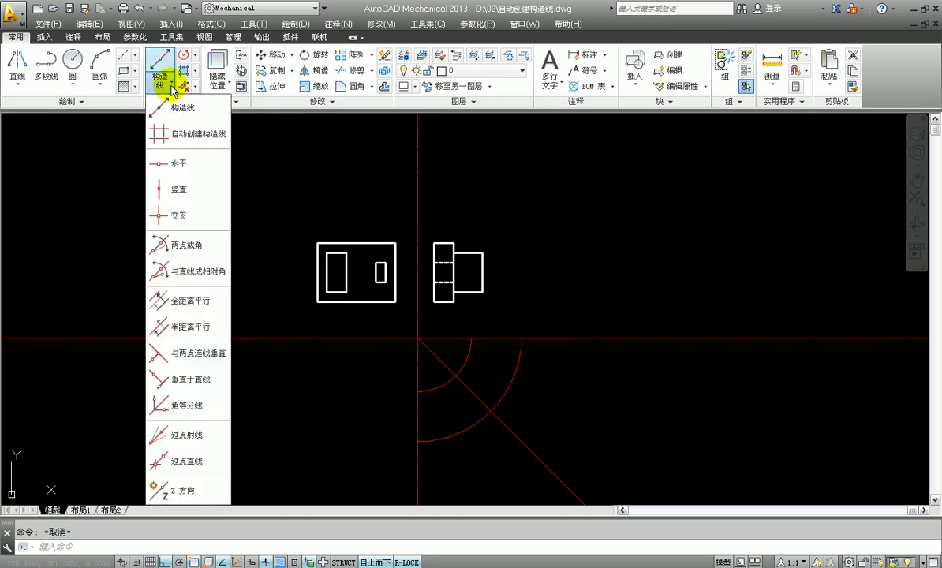
click(199, 140)
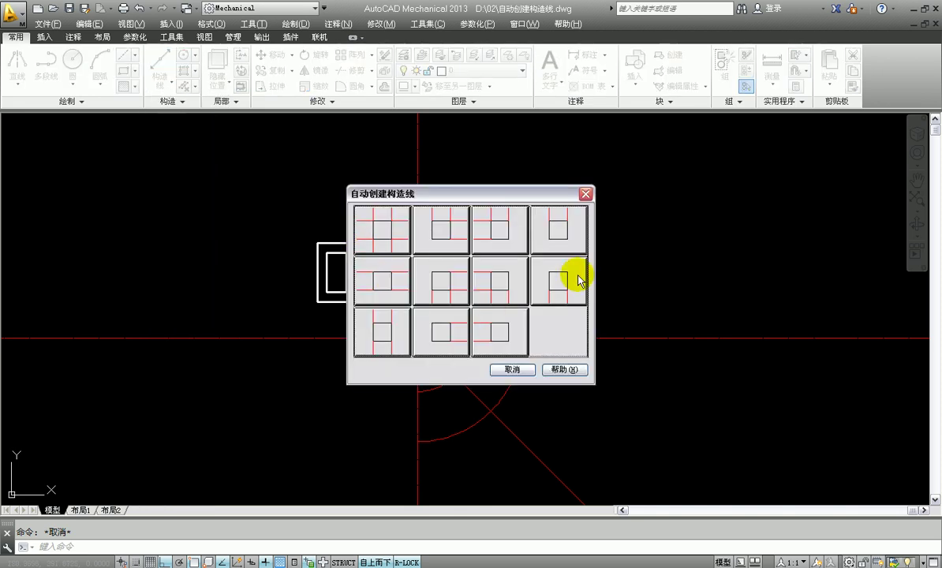
drag(406, 193, 299, 162)
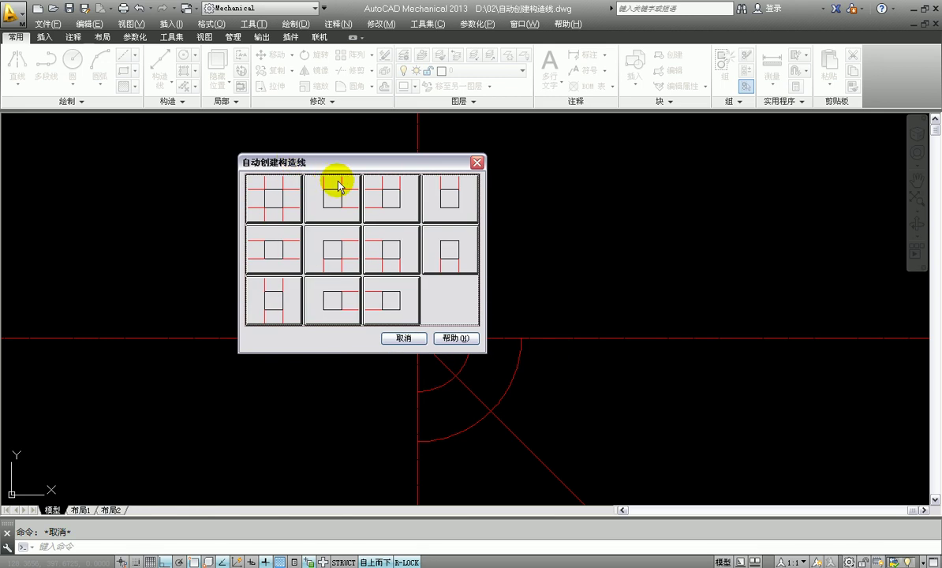
drag(410, 172, 367, 167)
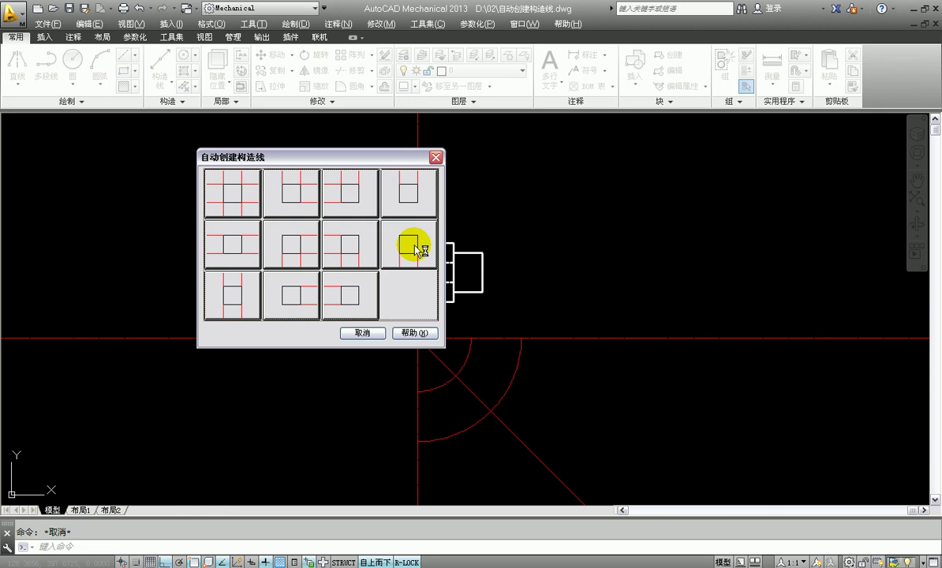
click(416, 249)
scroll(549, 279, down, 2)
scroll(557, 281, up, 2)
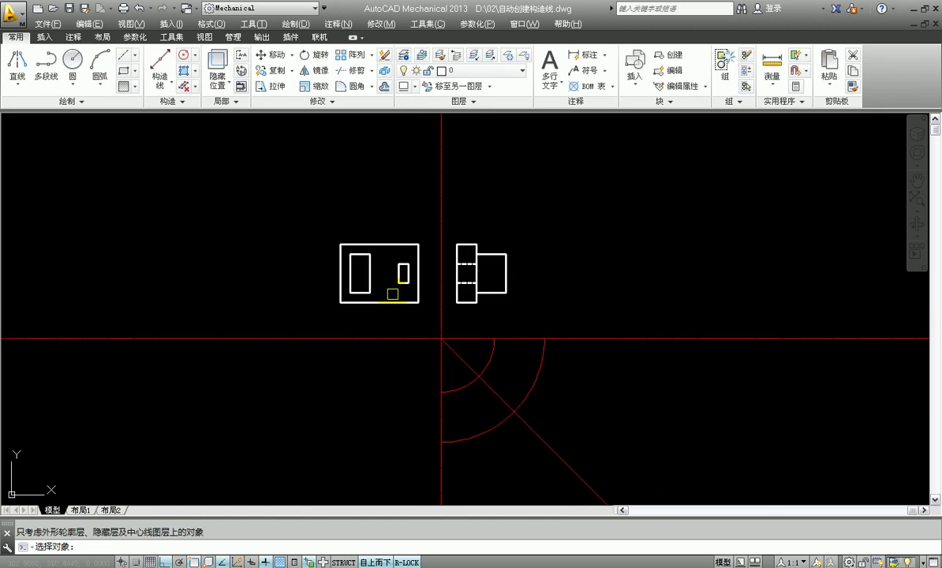
Crossing-select the front view's three rectangles to project vertical construction lines downward.
scroll(393, 294, up, 2)
scroll(430, 323, up, 2)
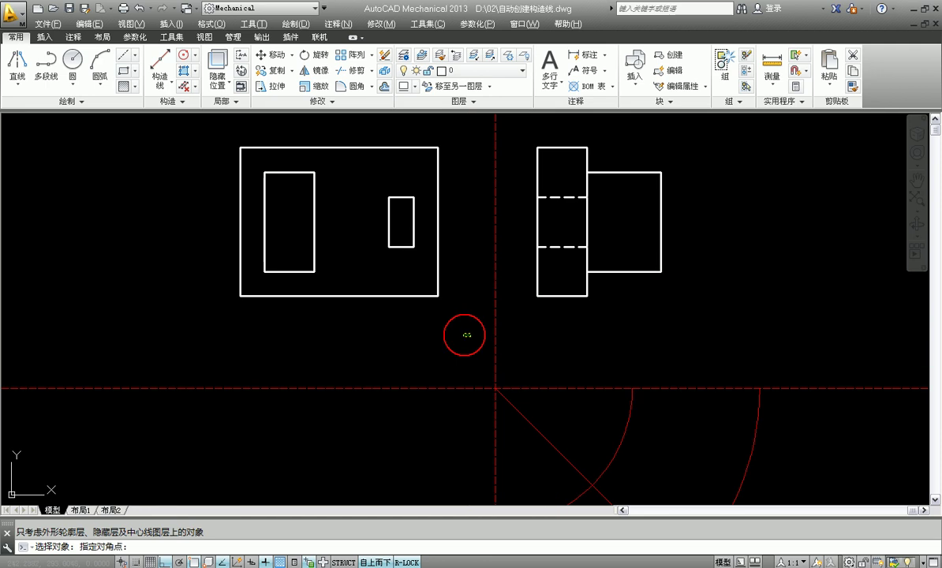
mouse_move(274, 178)
middle_down()
mouse_move(326, 276)
mouse_move(309, 267)
middle_up()
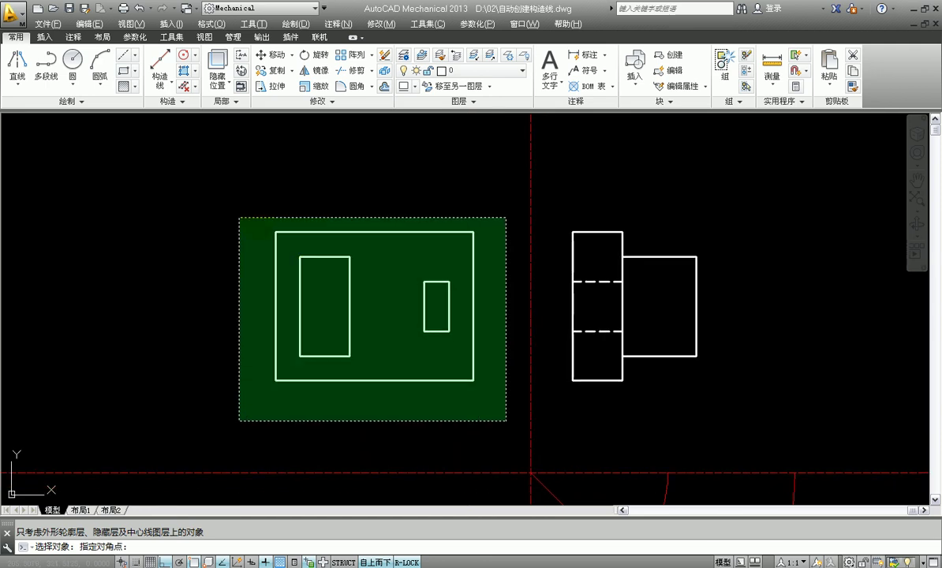
click(240, 218)
key(Return)
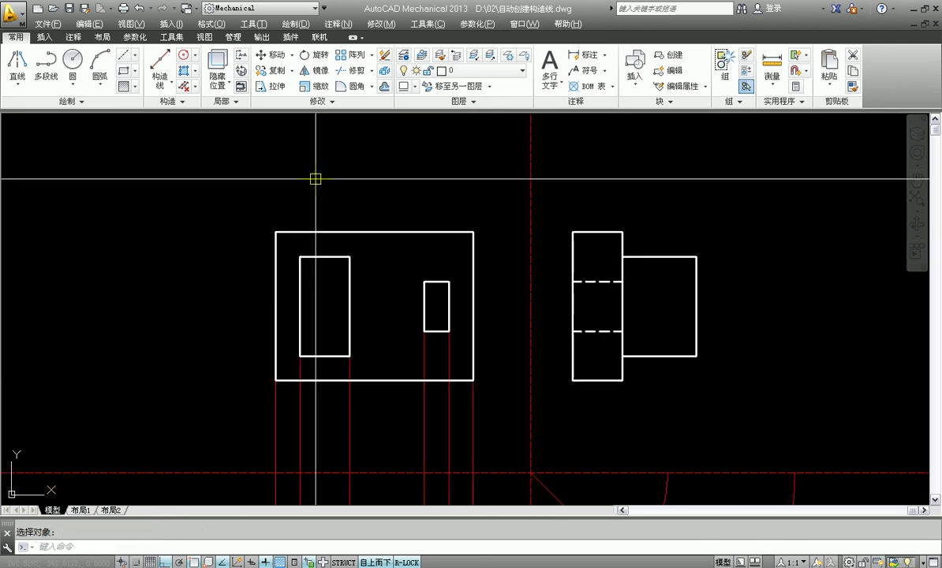
scroll(316, 177, down, 5)
scroll(354, 213, up, 2)
middle_drag(353, 213, 409, 254)
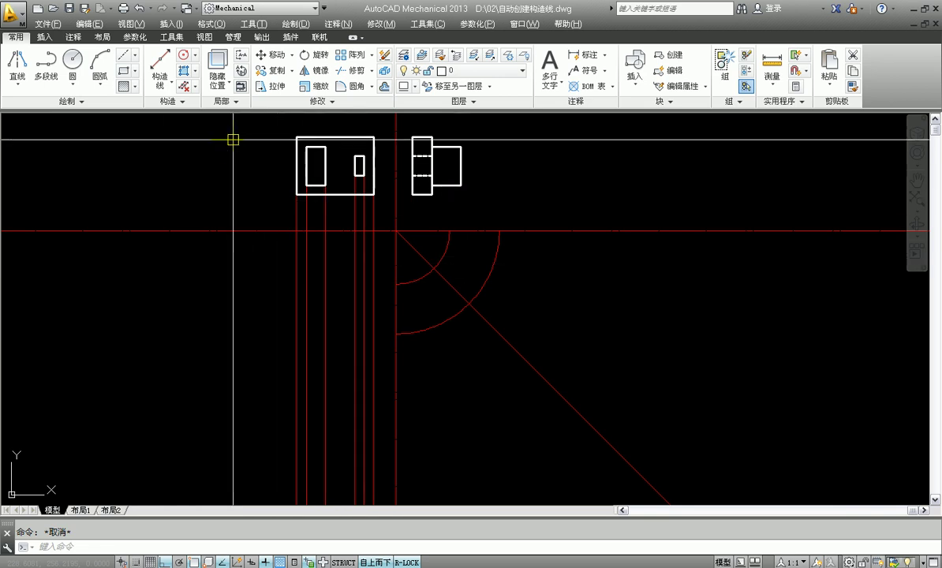
Rerun 自动创建构造线 on the side view, projecting its edges around the 45° mitre.
click(173, 92)
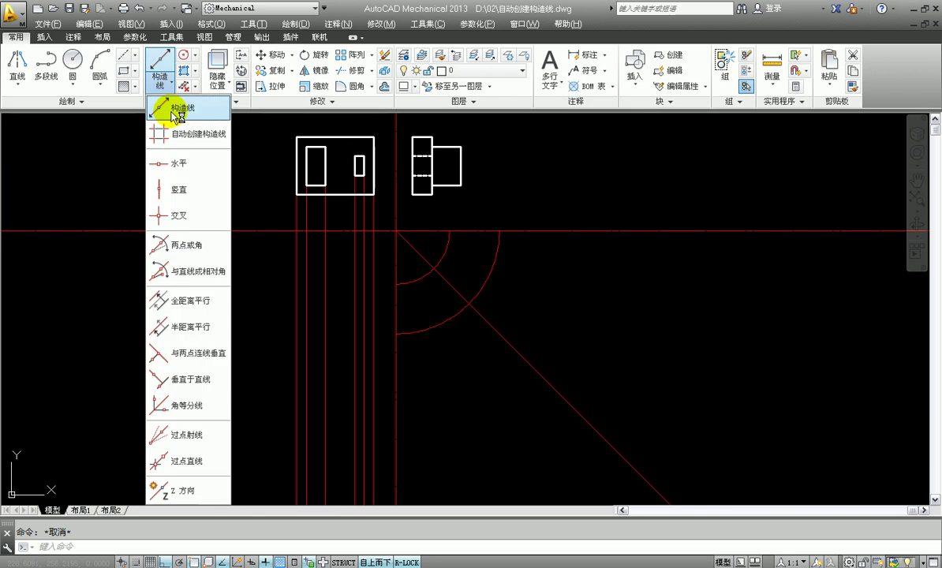
click(176, 110)
click(416, 252)
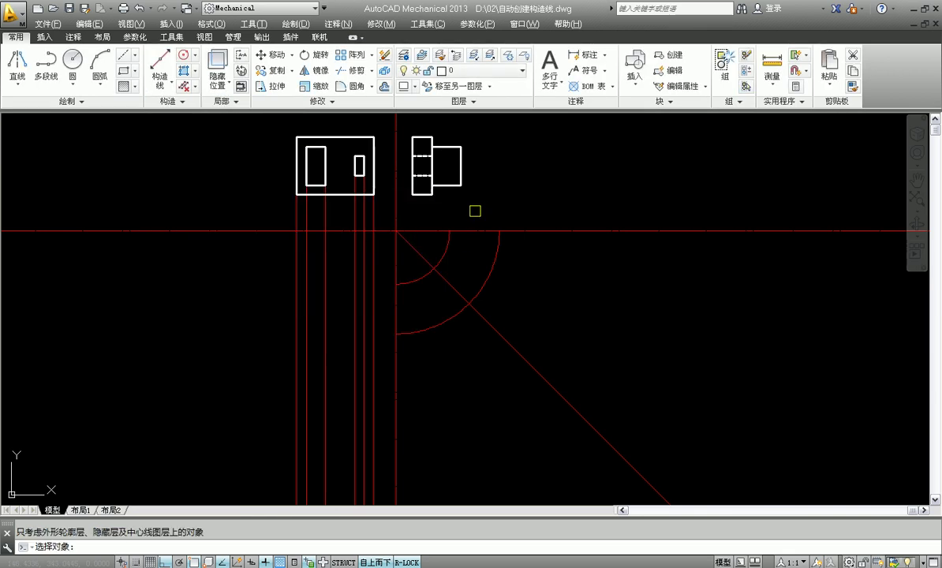
scroll(440, 253, up, 2)
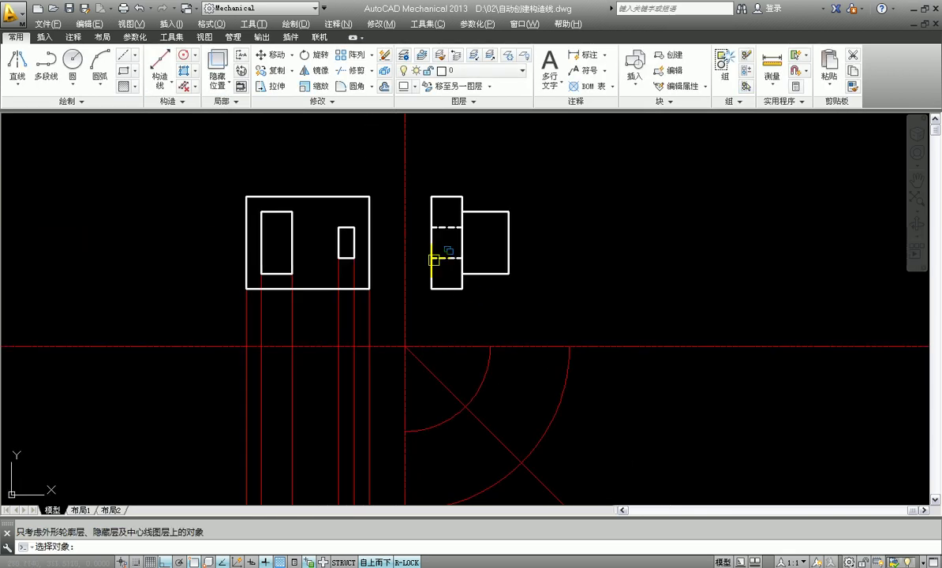
scroll(434, 259, up, 2)
middle_drag(596, 342, 617, 349)
click(663, 370)
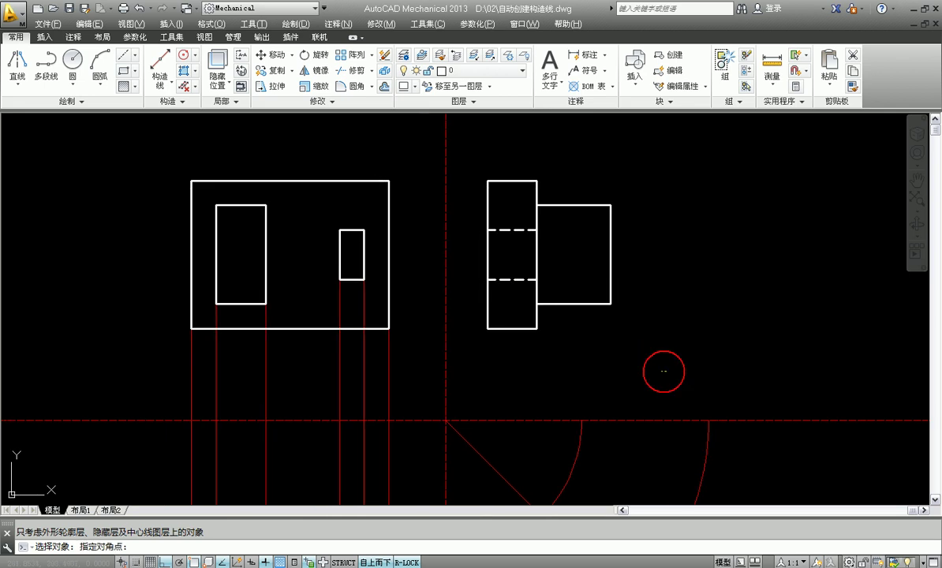
click(470, 159)
key(Return)
Check the new mitred lines, end the command, and frame the area below the front view.
scroll(695, 244, down, 5)
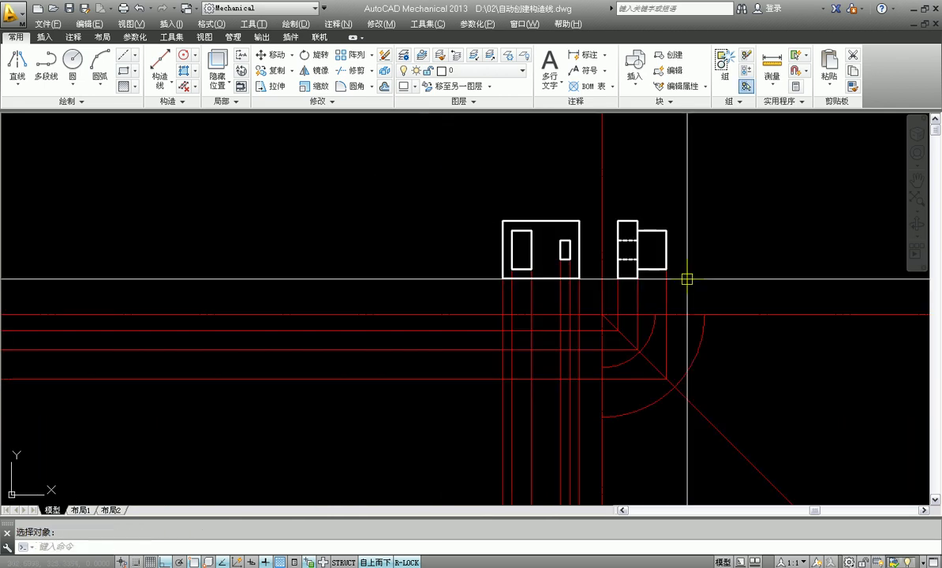
middle_drag(687, 275, 620, 222)
middle_drag(618, 292, 693, 269)
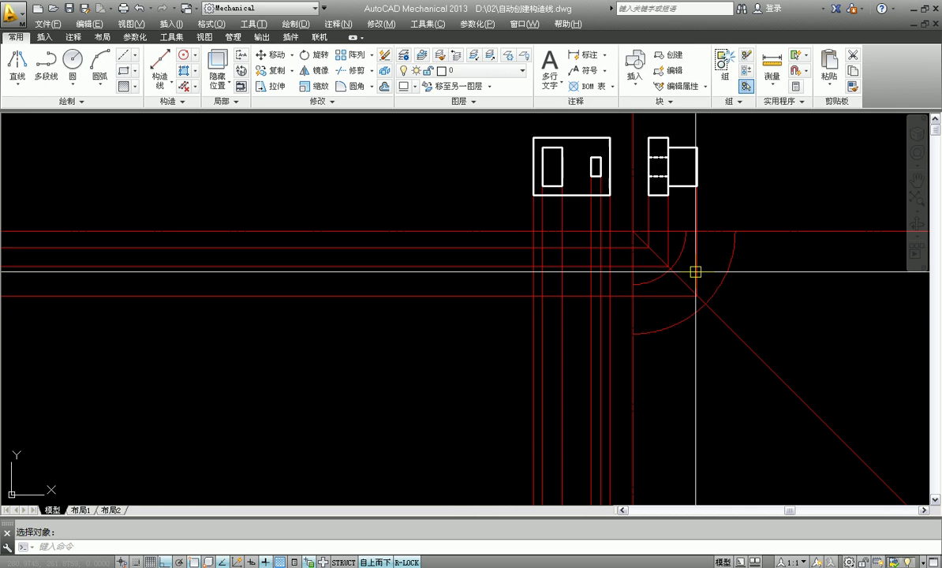
key(Escape)
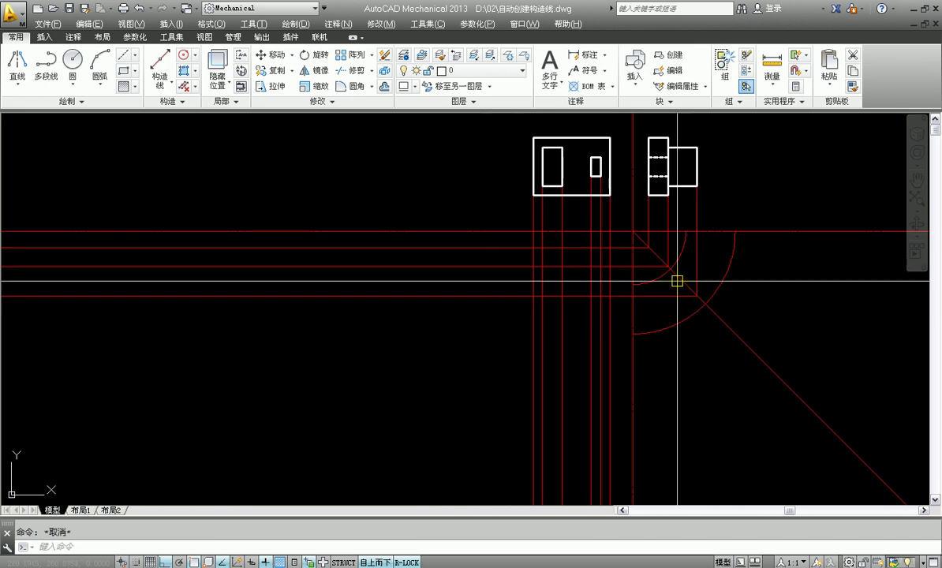
scroll(603, 320, down, 2)
scroll(528, 322, up, 4)
mouse_move(528, 322)
middle_down()
mouse_move(489, 331)
mouse_move(465, 311)
middle_up()
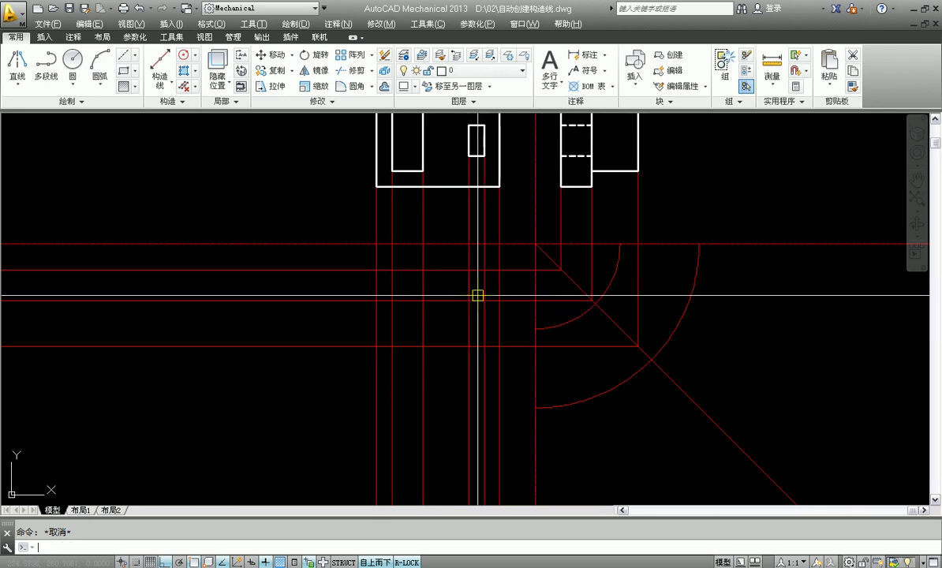
Start the top view with LINE, drawing its first edges along construction-line intersections.
text(l)
key(Return)
mouse_move(473, 319)
middle_down()
mouse_move(487, 344)
mouse_move(494, 300)
middle_up()
key(F9)
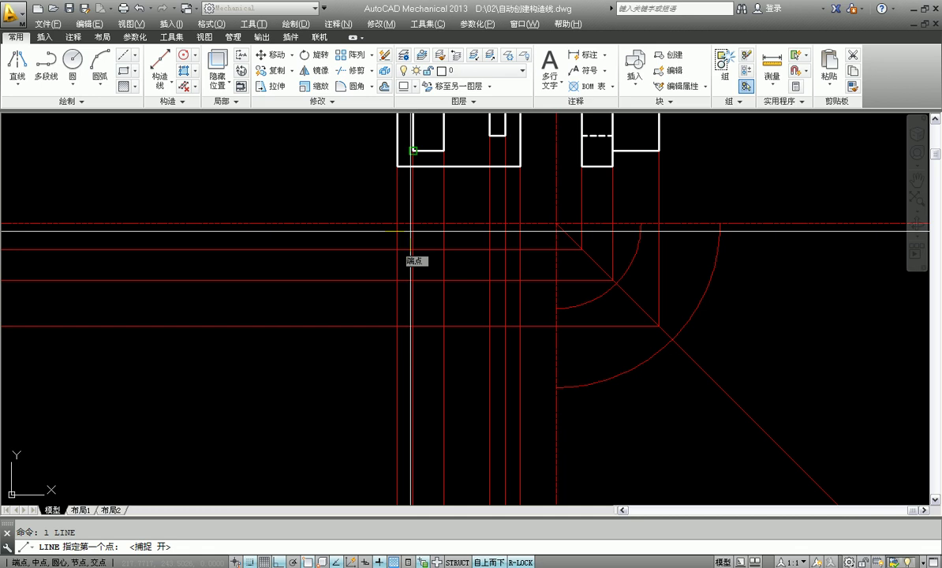
key(F9)
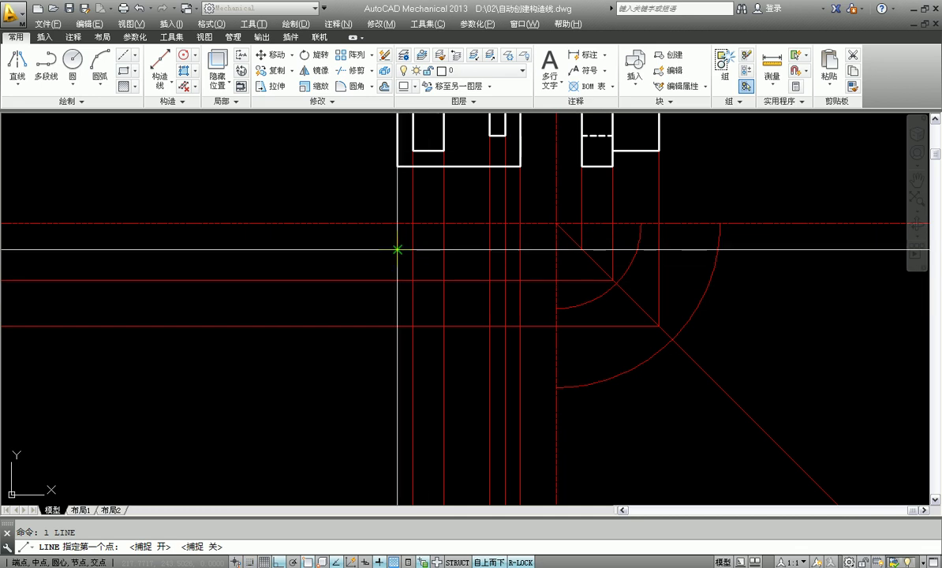
click(397, 250)
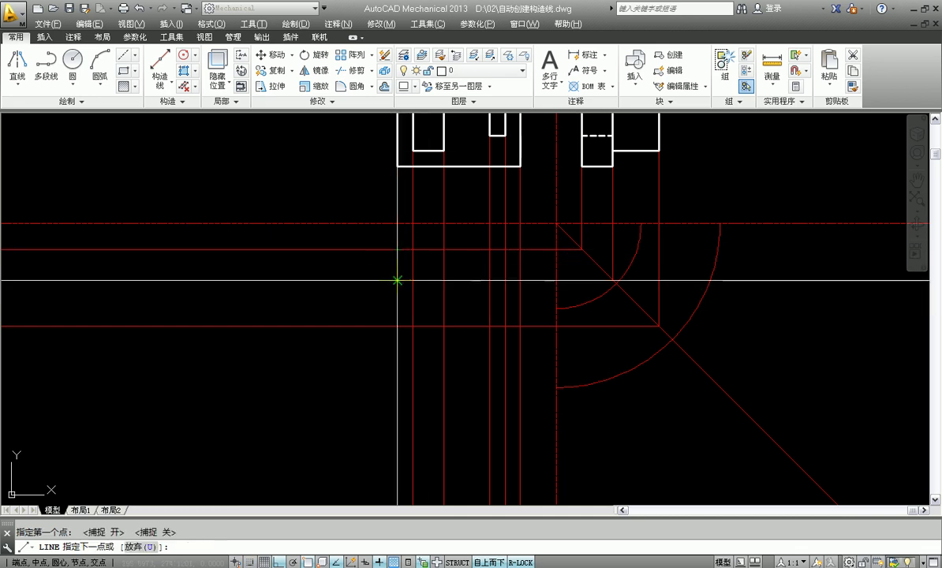
middle_drag(426, 280, 395, 306)
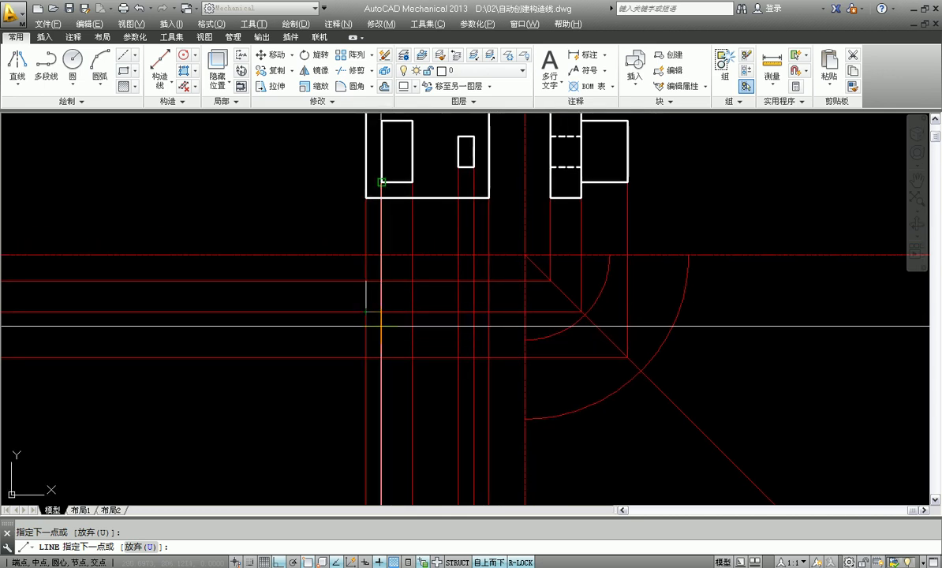
click(381, 312)
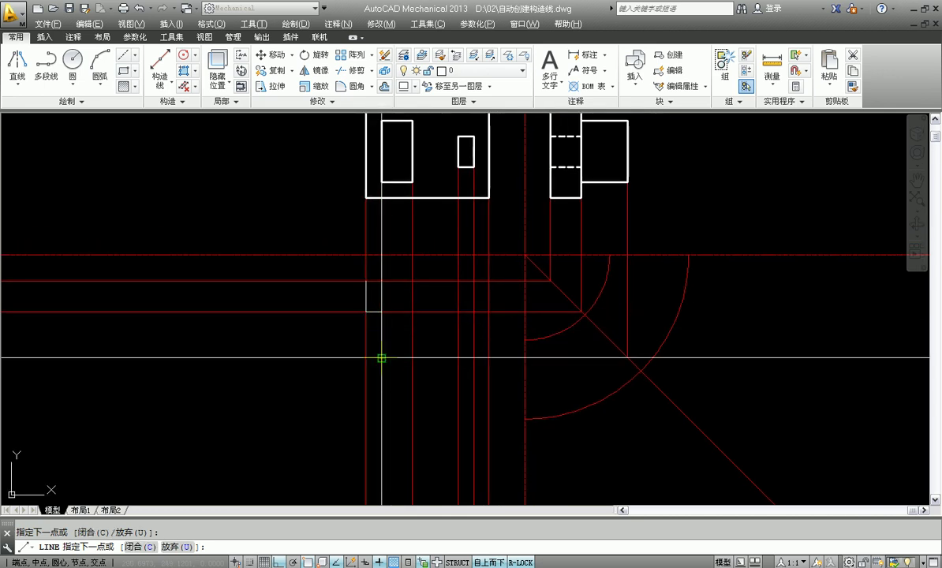
click(381, 358)
Trace the remaining T-shape edges, close the outline, and recentre the view.
click(413, 357)
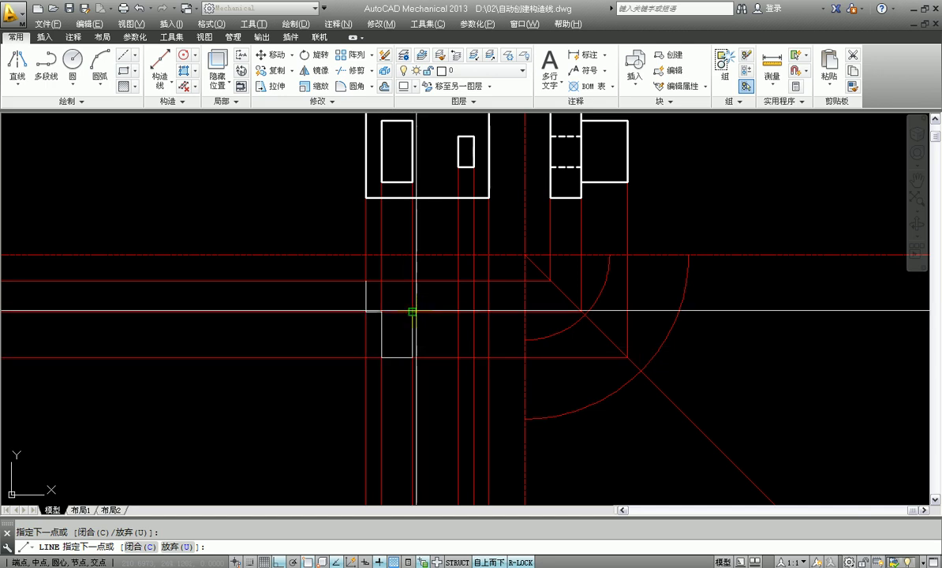
click(412, 312)
click(489, 312)
click(489, 281)
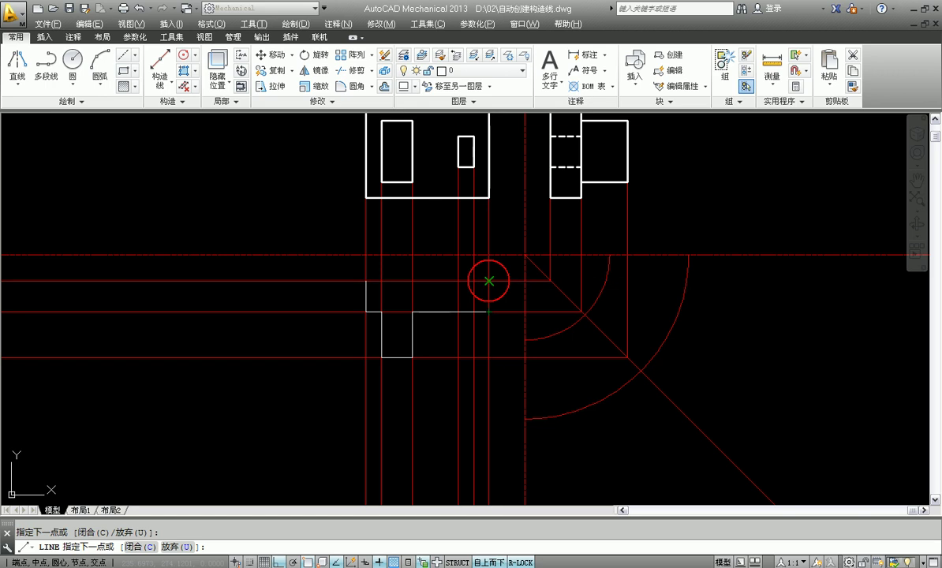
click(366, 281)
click(365, 312)
key(Return)
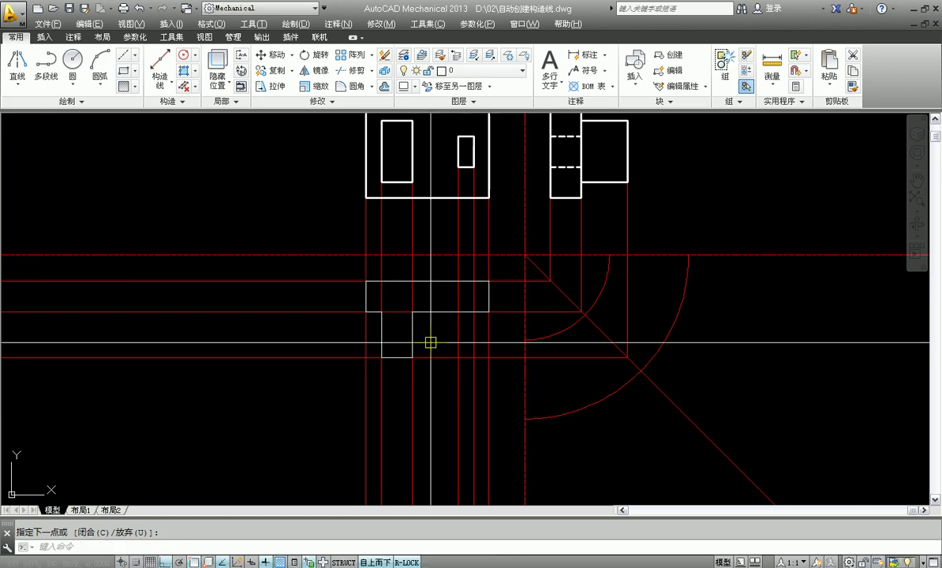
middle_drag(429, 339, 455, 376)
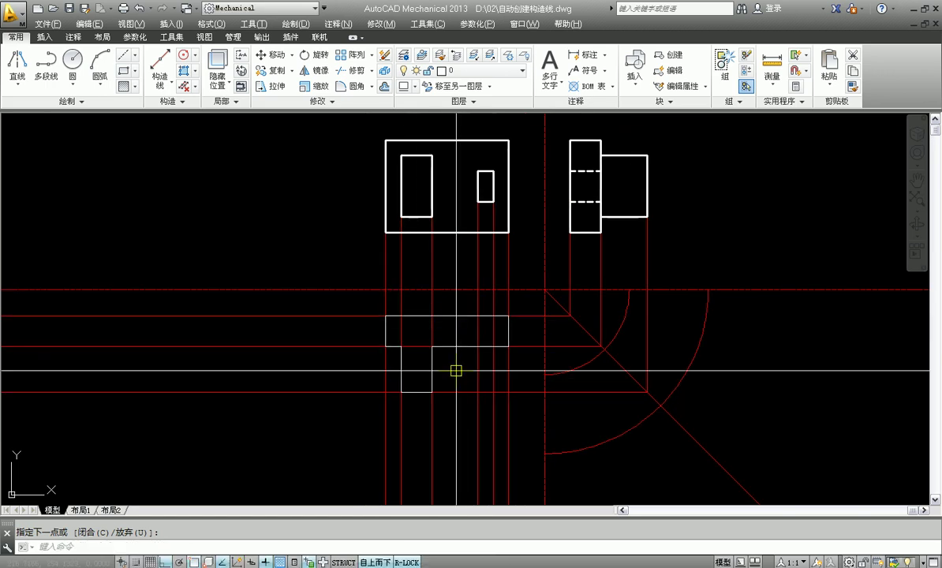
scroll(431, 361, up, 2)
scroll(396, 350, up, 4)
mouse_move(396, 350)
middle_down()
mouse_move(420, 358)
mouse_move(475, 345)
middle_up()
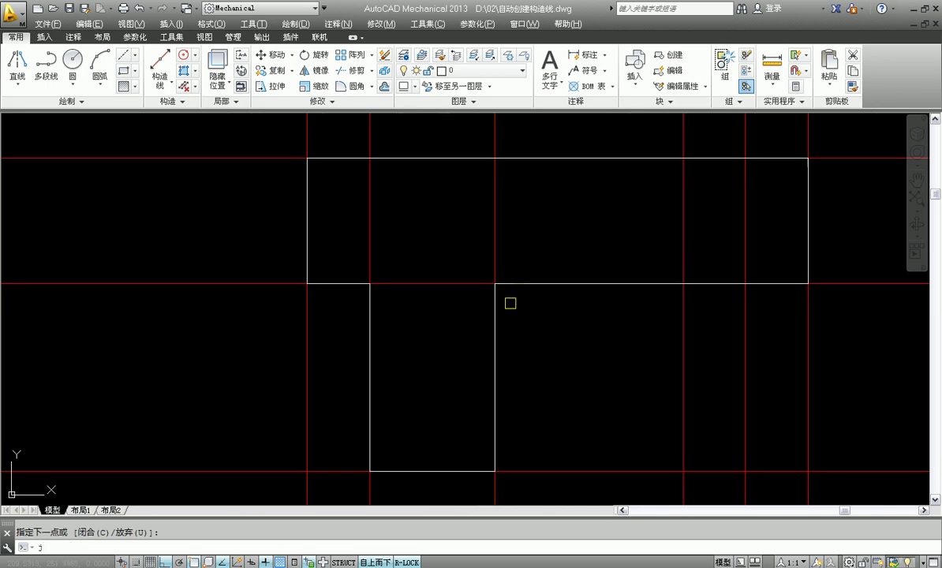
JOIN the two collinear pieces of the T-shape's middle horizontal edge into one line.
click(531, 282)
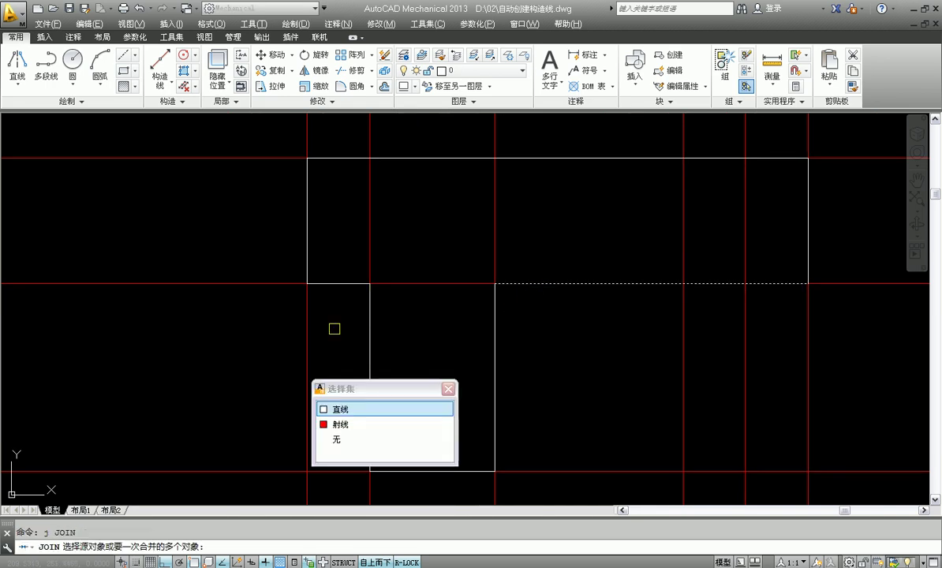
click(366, 410)
click(349, 282)
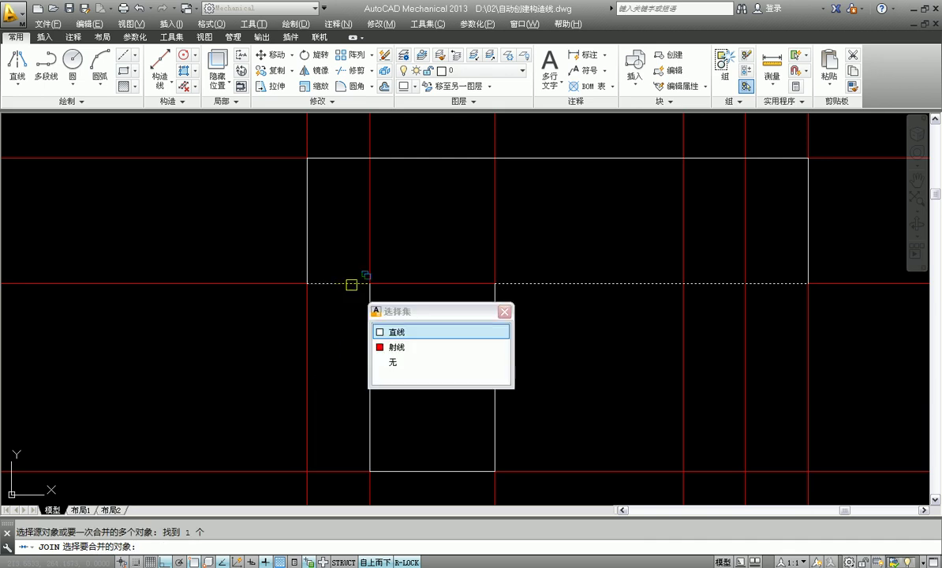
click(412, 329)
key(Return)
scroll(463, 330, down, 2)
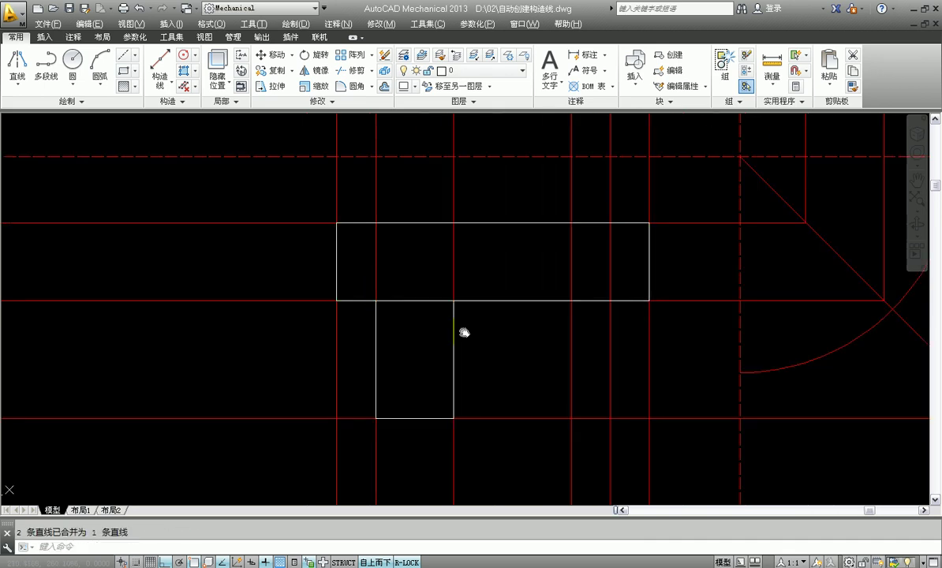
middle_drag(452, 320, 461, 357)
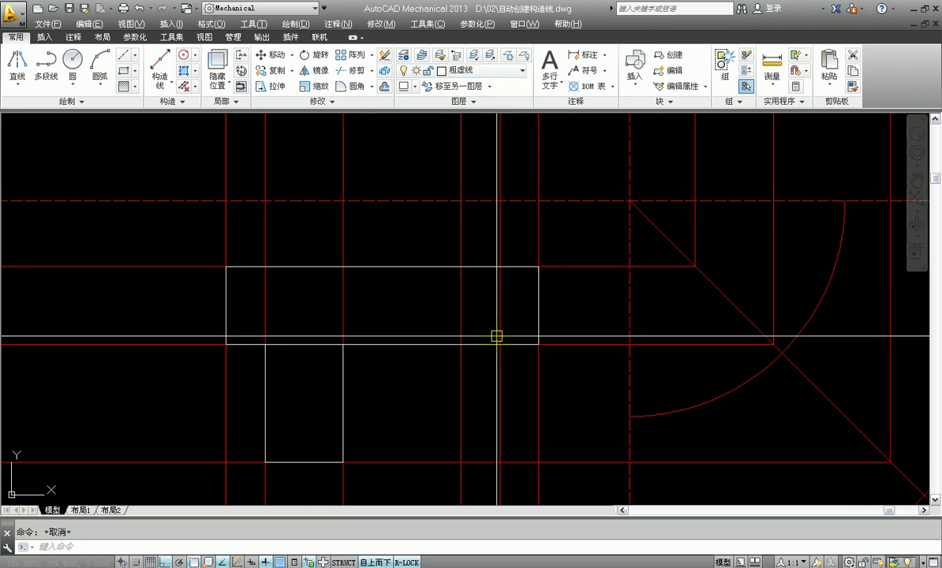
Draw two vertical hidden lines across the top view's upper rectangle, aligned with the front-view hole.
text(l)
key(Return)
middle_drag(501, 324, 452, 343)
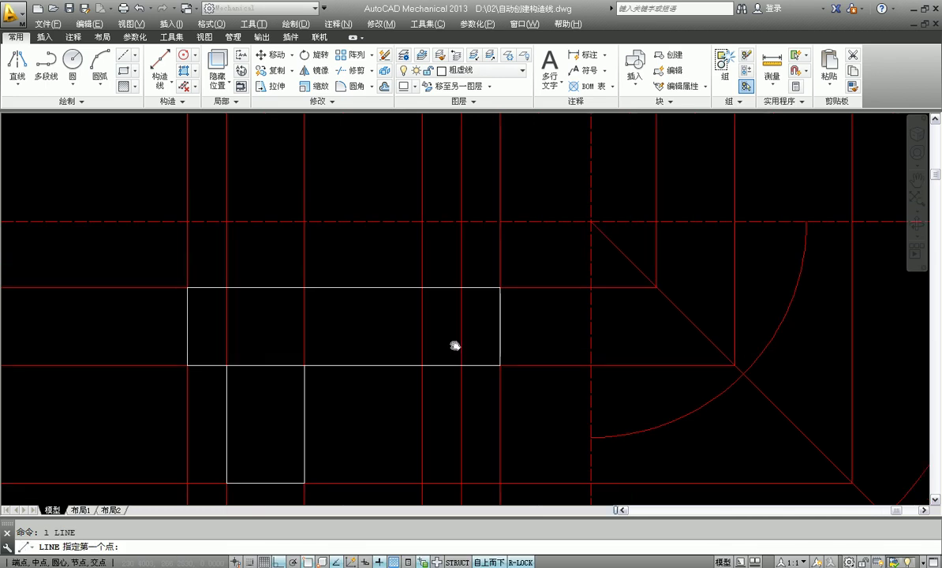
click(413, 285)
click(413, 363)
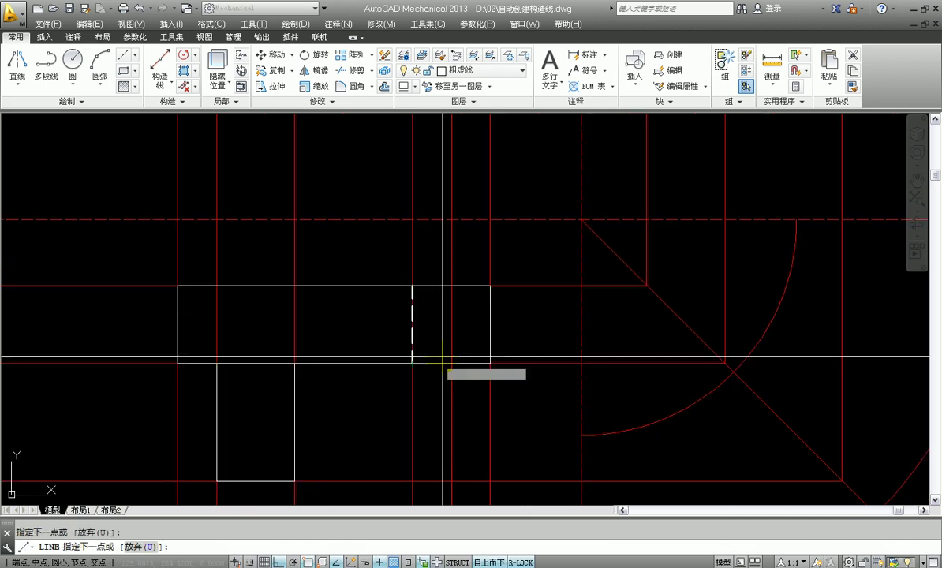
right_click(450, 285)
right_click(450, 286)
click(451, 285)
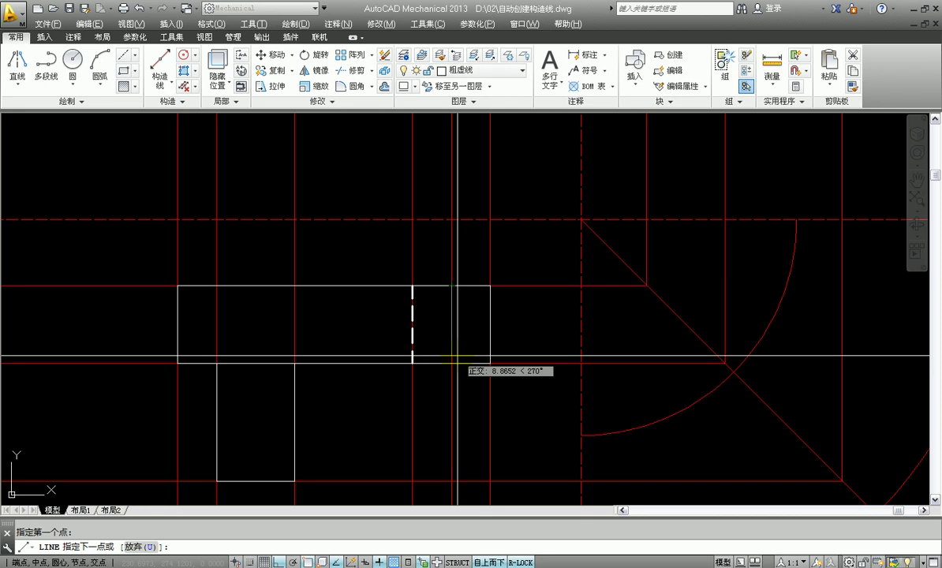
click(451, 363)
right_click(451, 364)
scroll(511, 380, down, 5)
middle_drag(511, 381, 476, 361)
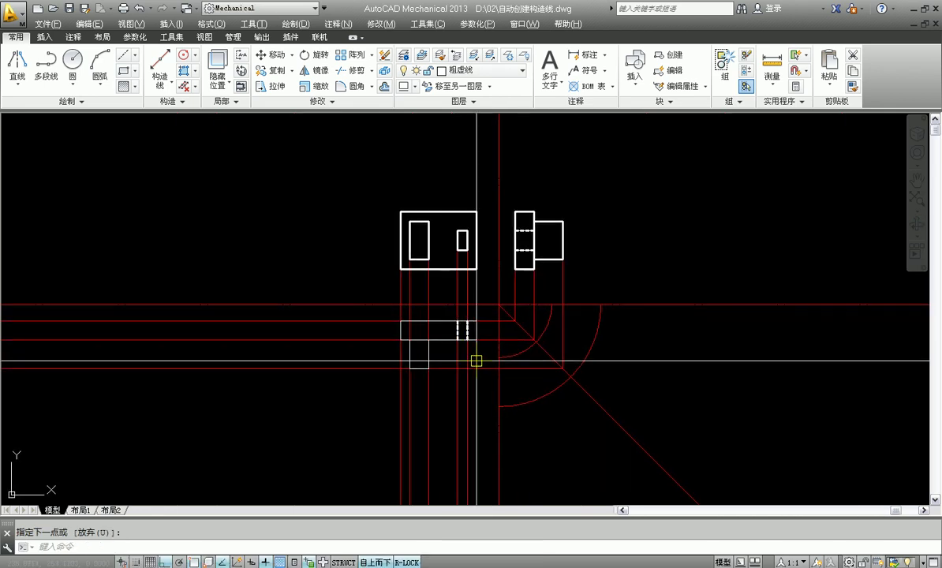
scroll(513, 399, up, 2)
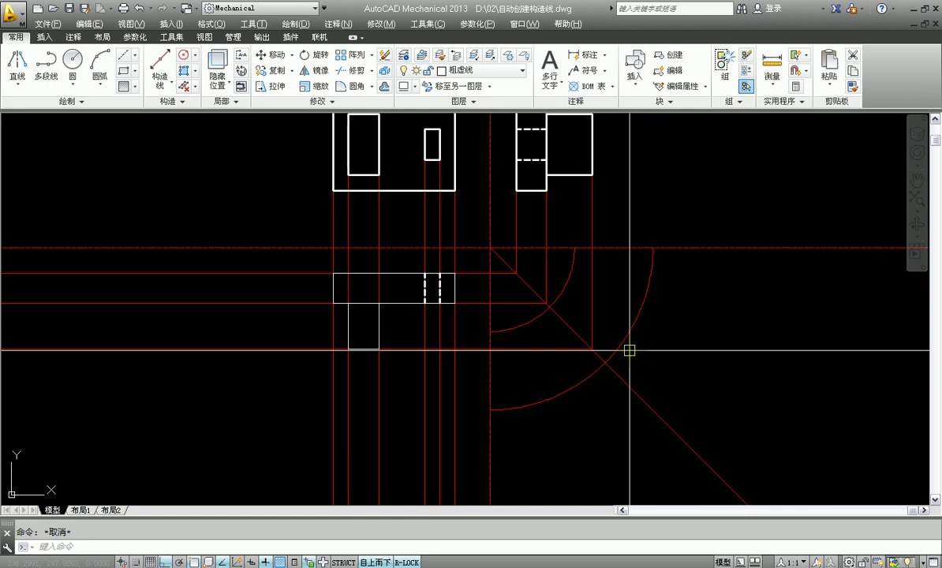
Crossing-select and delete the vertical red construction lines between the views.
middle_drag(515, 332, 515, 326)
scroll(516, 326, up, 2)
scroll(609, 374, down, 2)
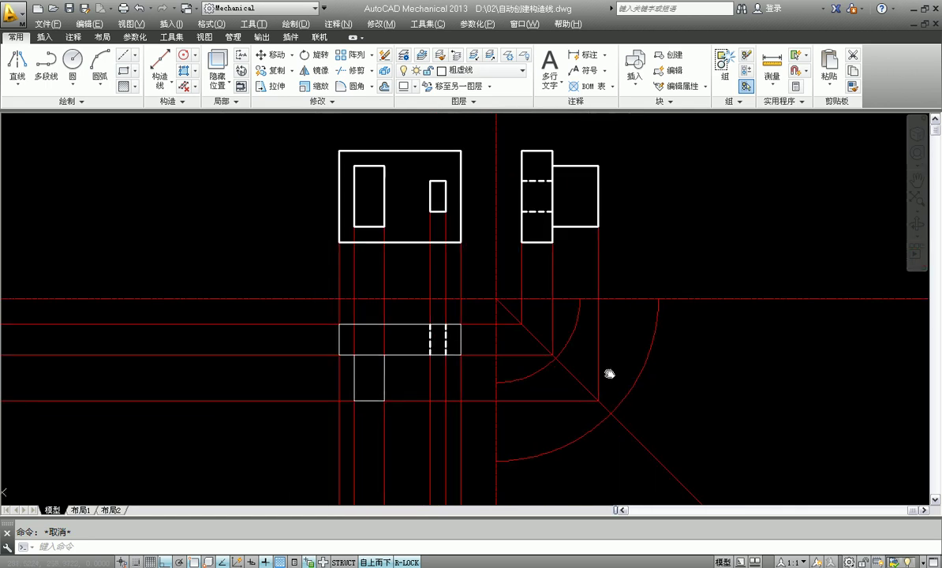
click(627, 273)
click(316, 270)
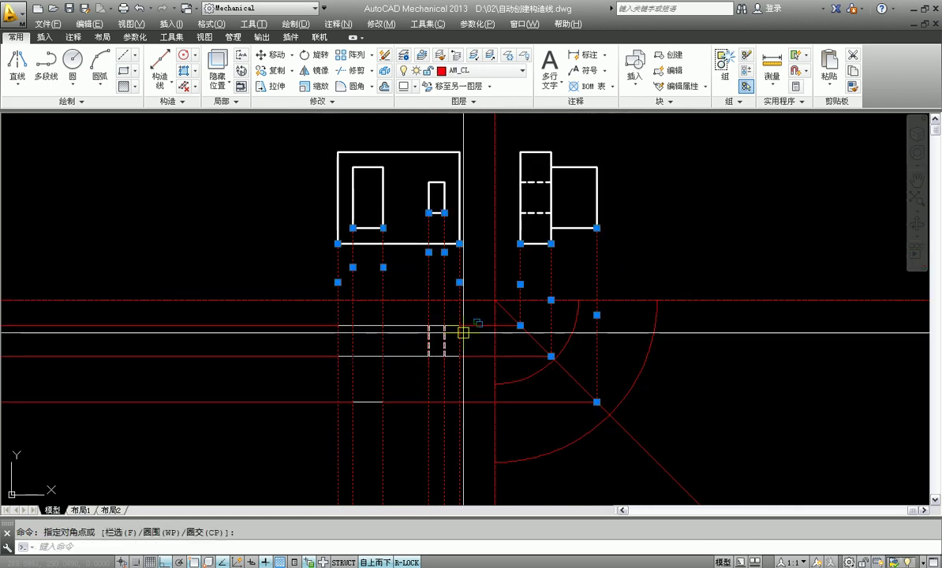
key(Delete)
Erase the remaining red construction lines and arcs with the E command.
middle_drag(531, 349, 509, 317)
click(532, 286)
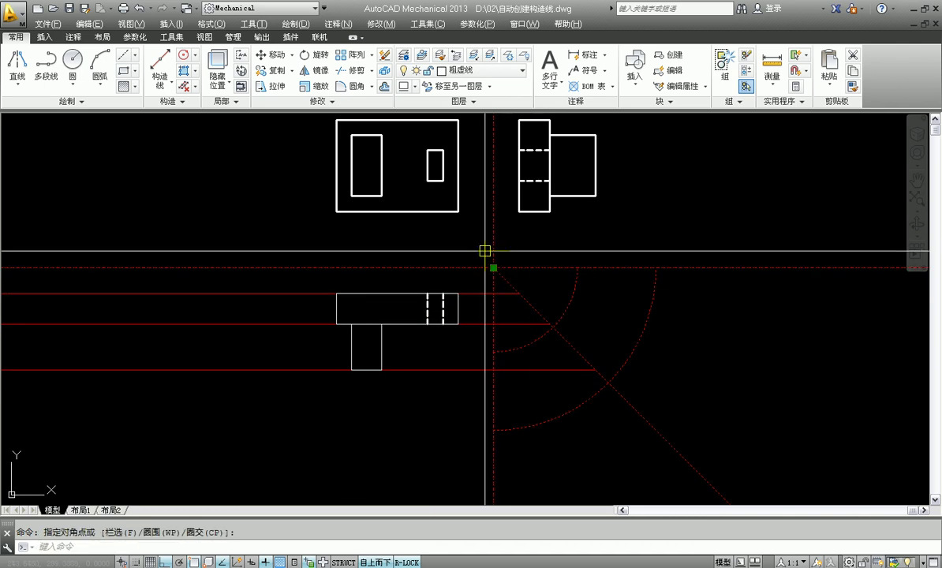
text(e)
click(610, 410)
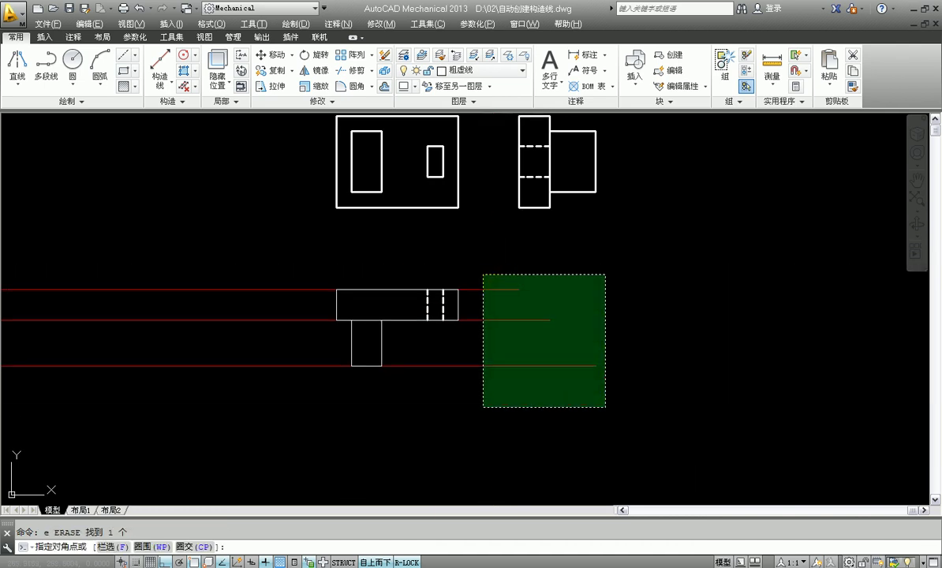
click(484, 273)
text(e)
key(Return)
mouse_move(511, 305)
middle_down()
mouse_move(501, 384)
mouse_move(578, 332)
middle_up()
scroll(430, 390, up, 4)
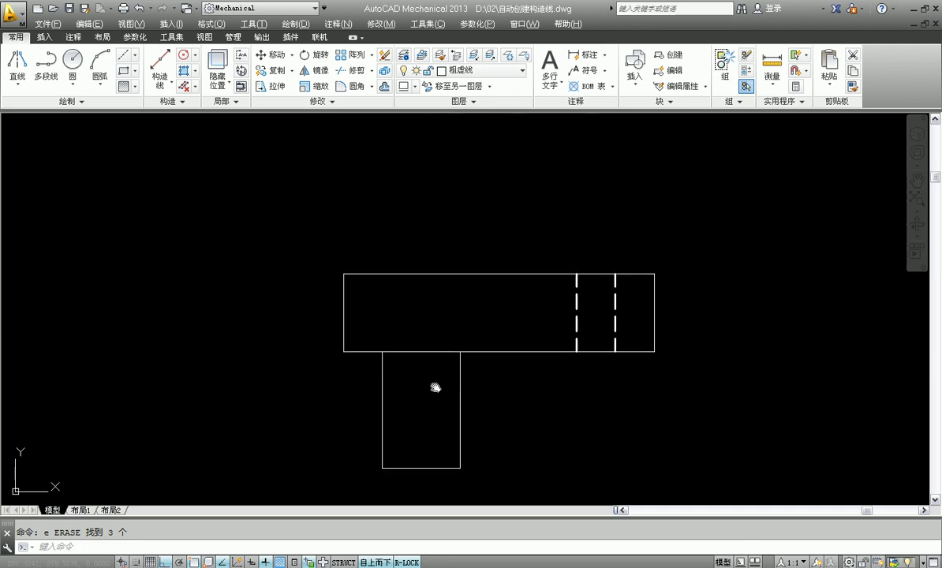
click(460, 379)
key(Escape)
Use MA to copy the front view outline's thick style onto the top view lines.
scroll(498, 412, down, 4)
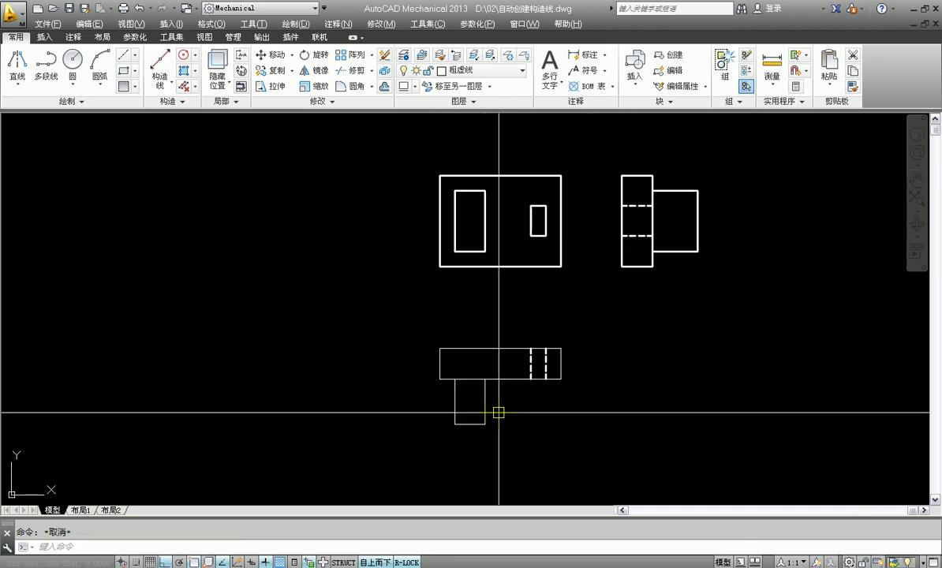
scroll(499, 412, up, 3)
text(ma)
key(Return)
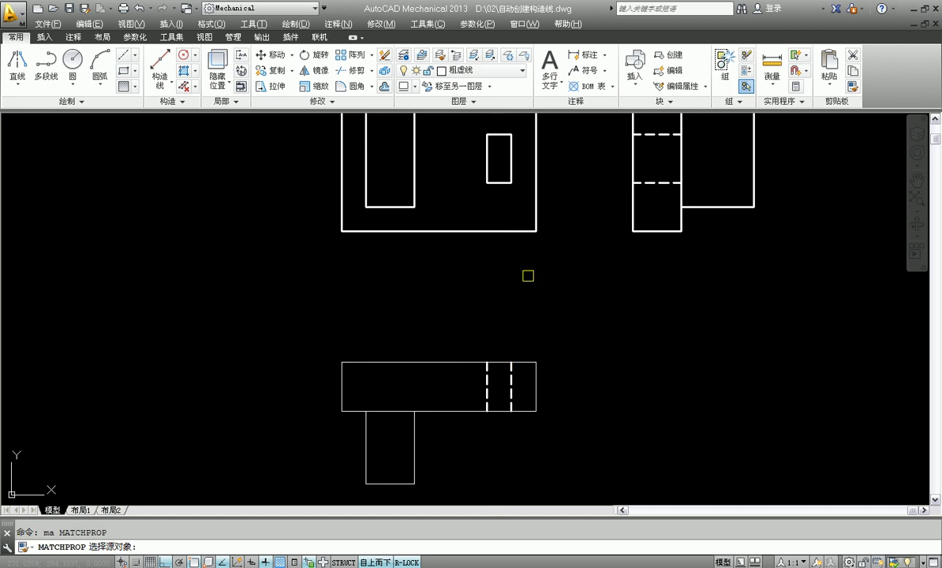
mouse_move(435, 414)
middle_down()
mouse_move(448, 361)
mouse_move(479, 361)
mouse_move(456, 394)
middle_up()
scroll(431, 379, up, 3)
scroll(429, 376, down, 3)
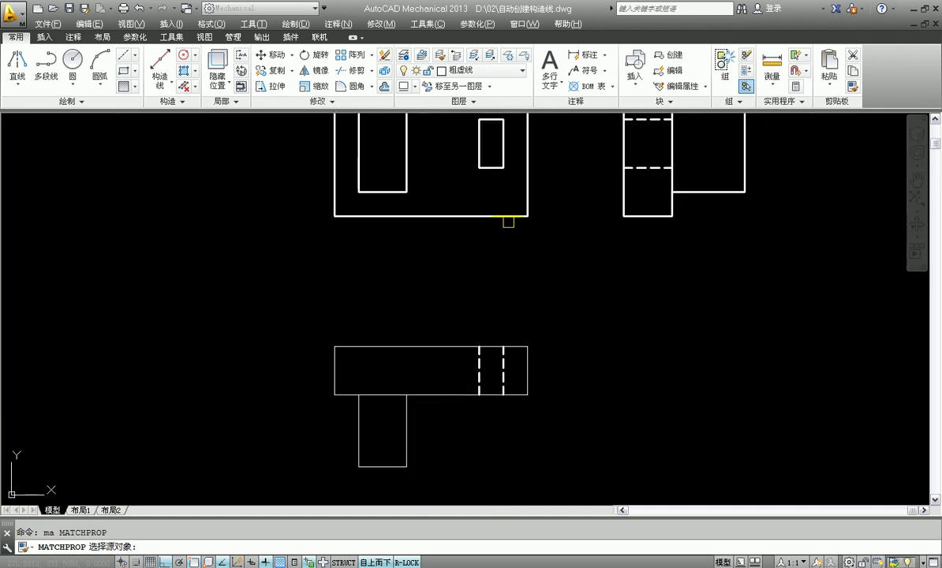
click(508, 222)
click(444, 422)
click(377, 371)
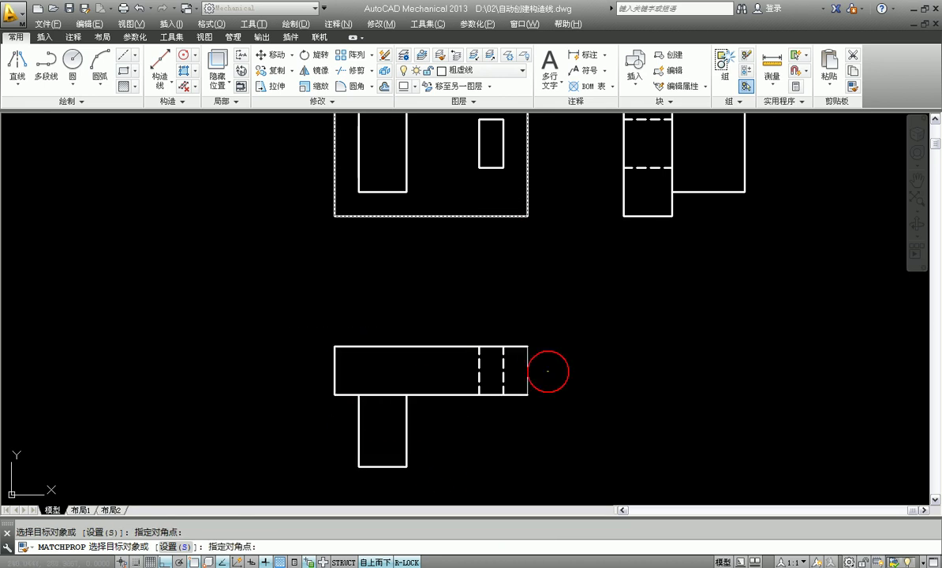
Save the drawing with Ctrl+S.
scroll(629, 345, down, 7)
scroll(576, 375, up, 5)
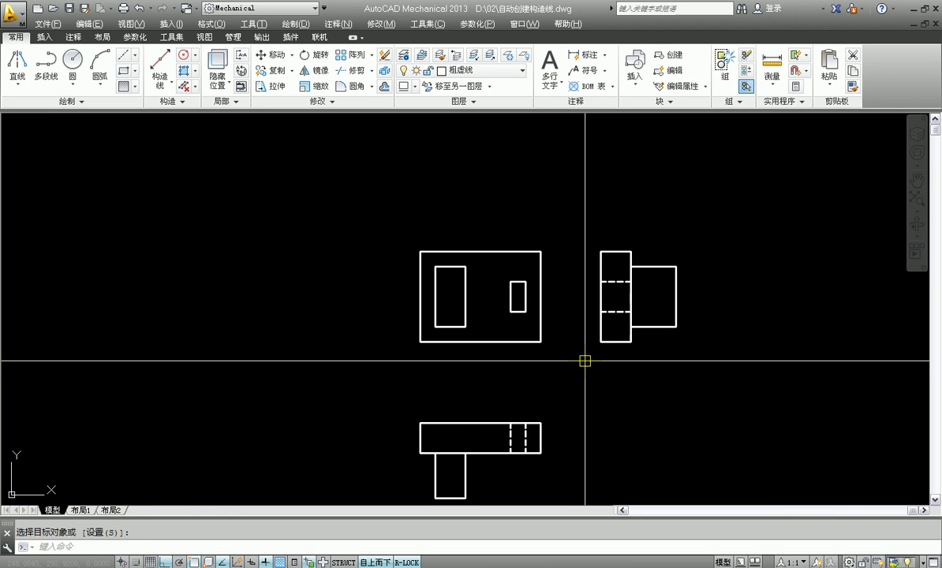
key(ctrl+s)
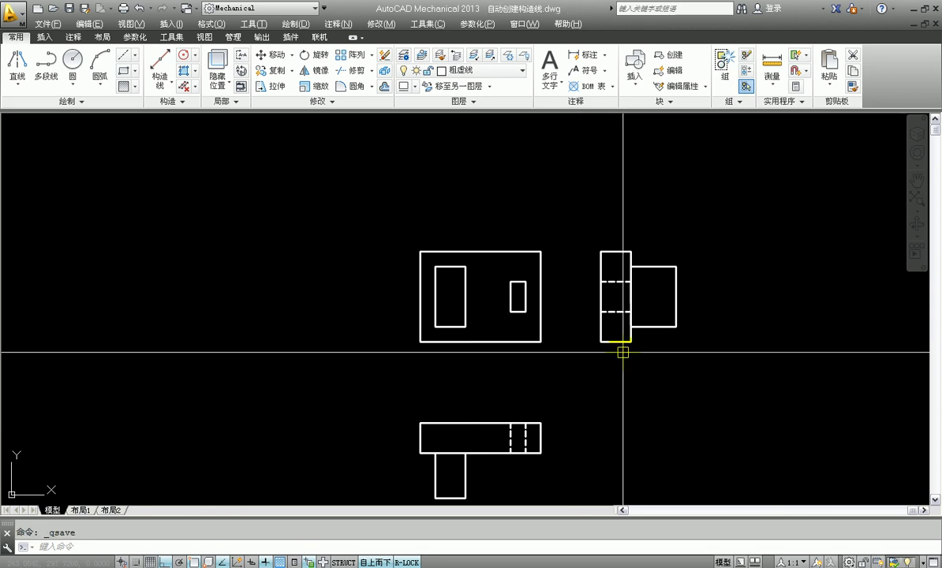